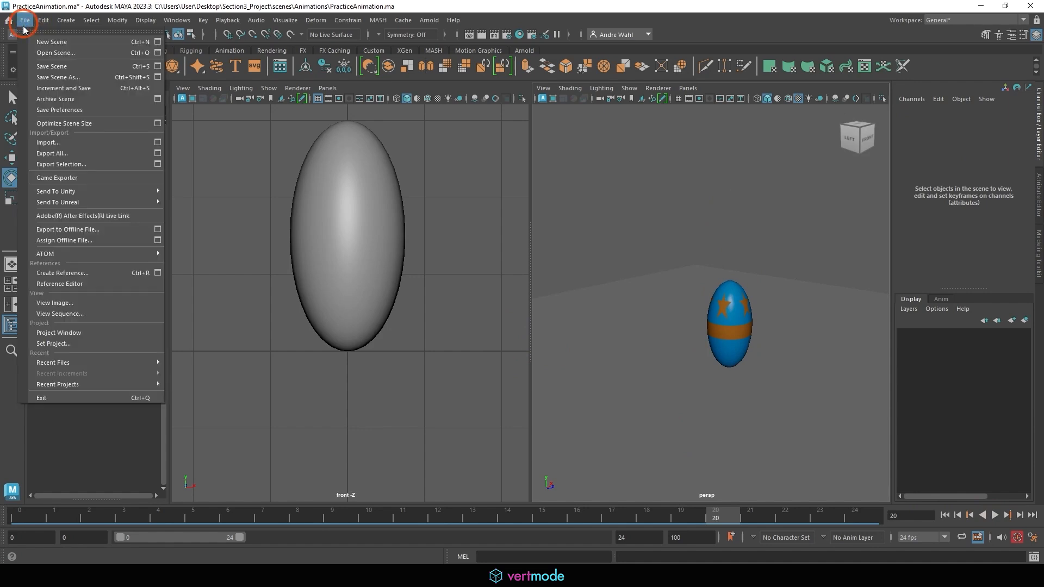
Open the scene Ball_03.ma from the project's scenes/Ball/Modeling&Texturing folder.
{"action": "left_click", "coordinate": [37, 54]}
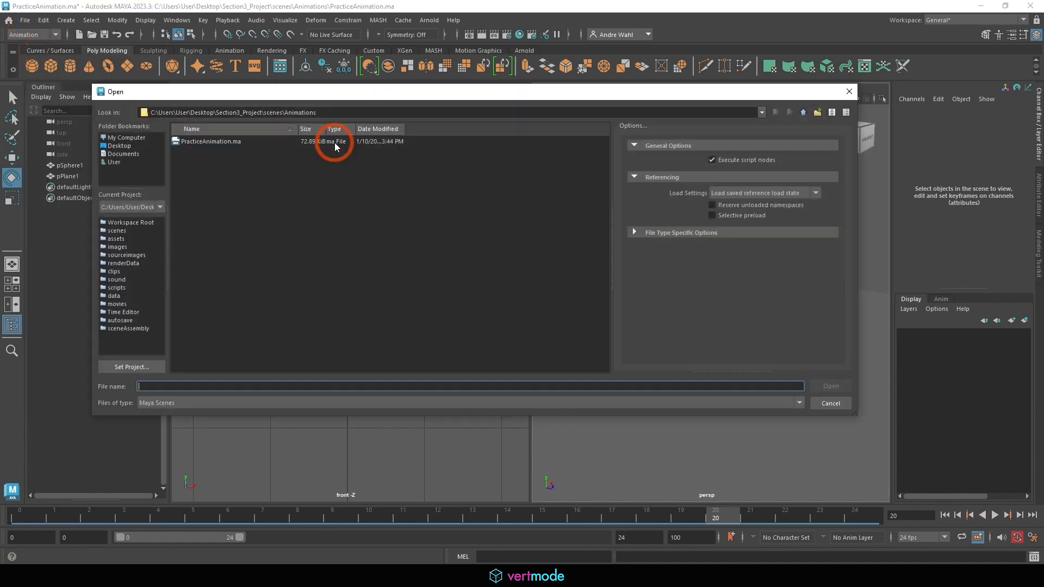
{"action": "left_click", "coordinate": [803, 112]}
{"action": "left_click", "coordinate": [194, 155]}
{"action": "double_click", "coordinate": [195, 152]}
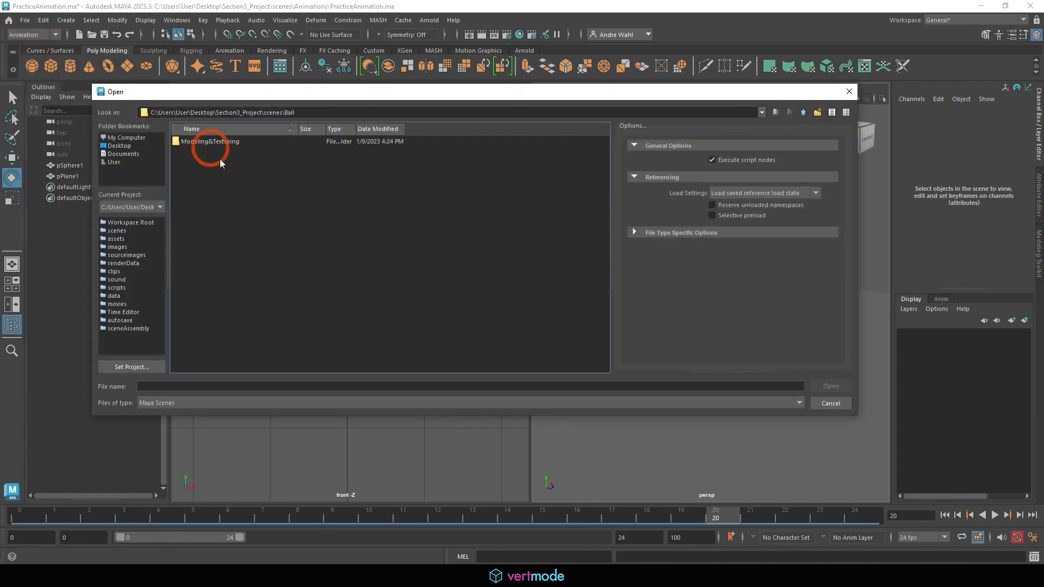
{"action": "double_click", "coordinate": [204, 143]}
{"action": "left_click", "coordinate": [198, 172]}
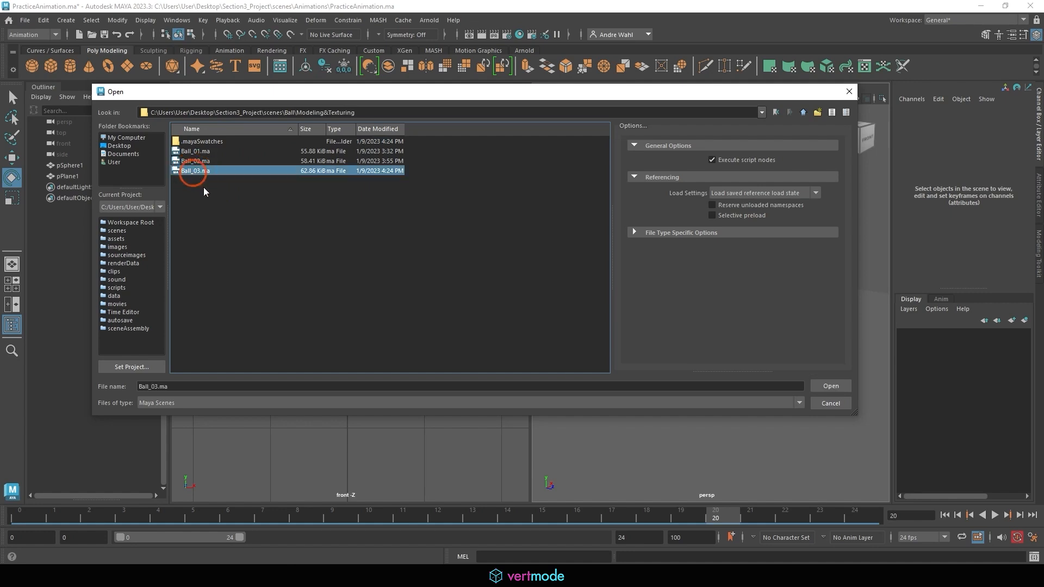
{"action": "left_click", "coordinate": [831, 386]}
{"action": "left_click", "coordinate": [522, 294]}
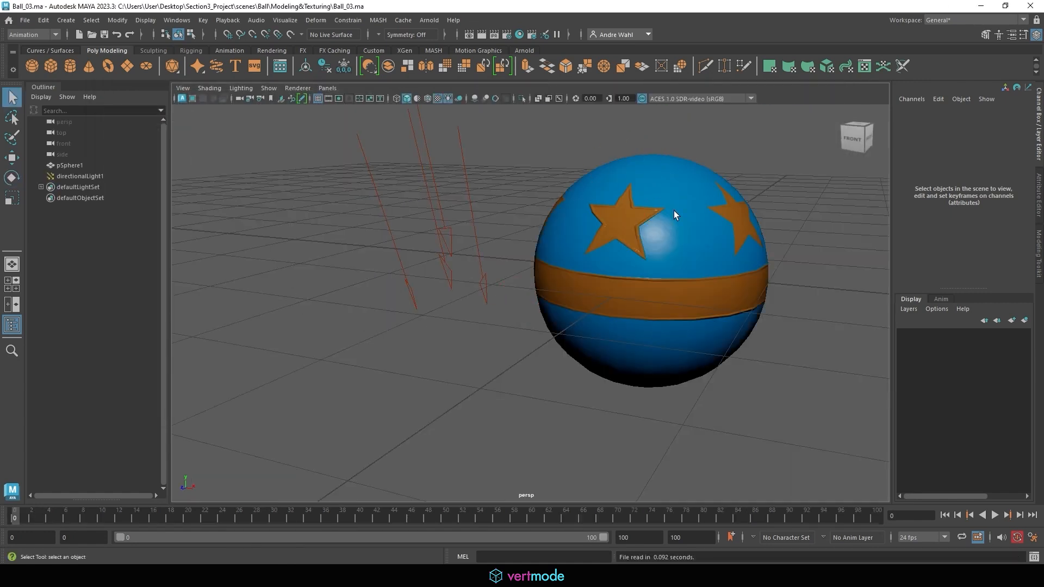
Delete directionalLight1 and turn off scene lighting in the viewport so the ball is shown with default lighting.
{"action": "left_click", "coordinate": [77, 176]}
{"action": "key", "text": "Delete"}
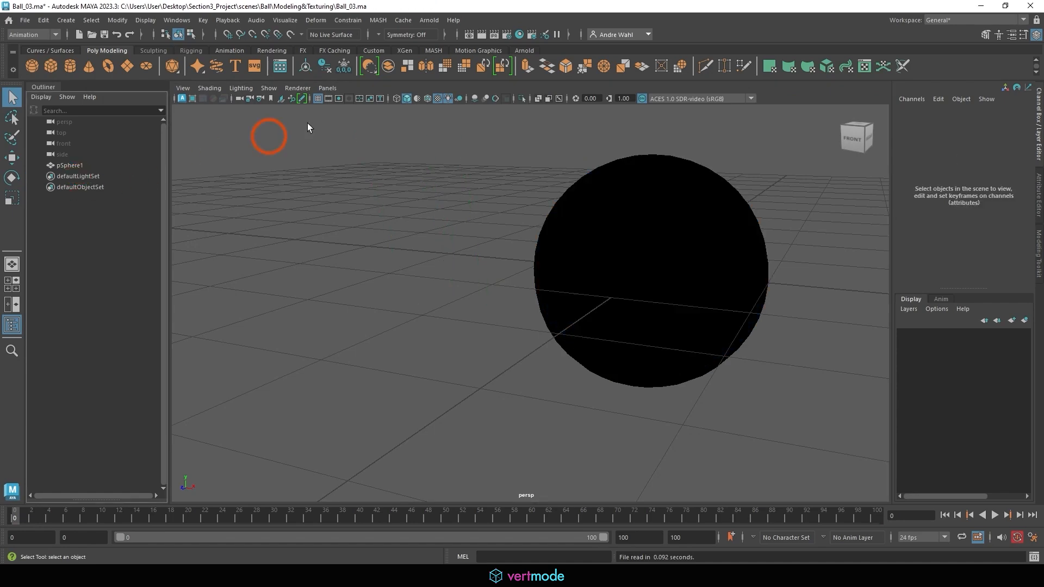
{"action": "left_click", "coordinate": [450, 98]}
{"action": "right_click_drag", "start_coordinate": [650, 198], "coordinate": [685, 318], "text": "alt"}
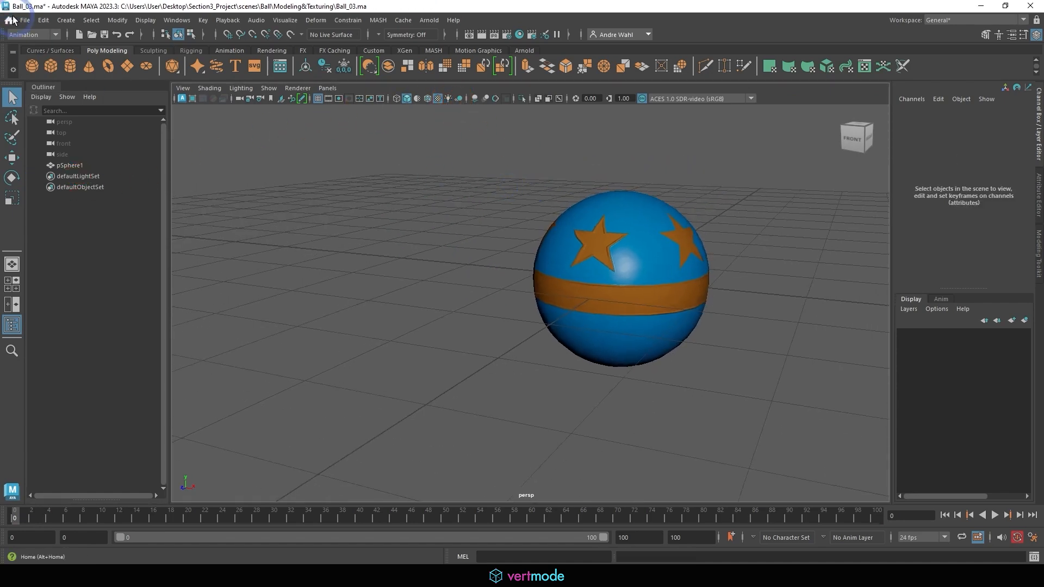
Start saving the scene under a new name and create and enter a folder named Rig inside scenes/Ball.
{"action": "left_click", "coordinate": [20, 20]}
{"action": "left_click", "coordinate": [67, 80]}
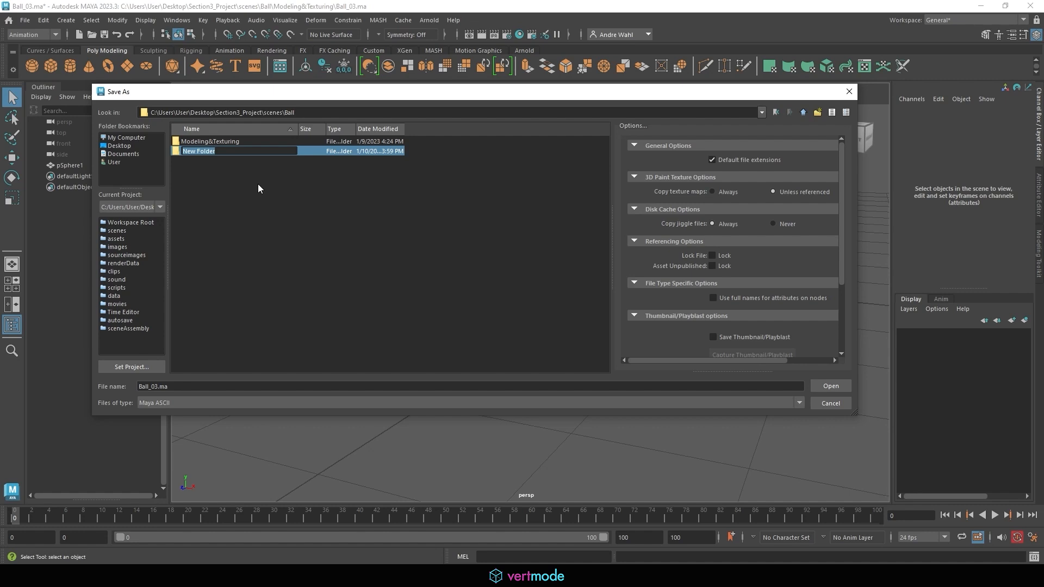
{"action": "type", "text": "Rig"}
{"action": "key", "text": "Return"}
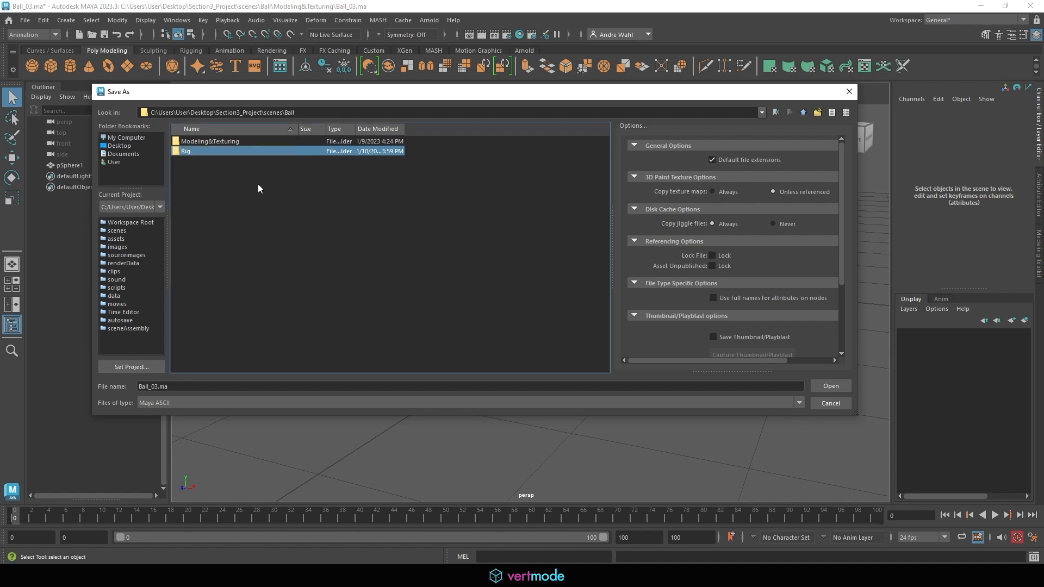
{"action": "double_click", "coordinate": [209, 154]}
Save the scene as Ball_Rig_01 in the Rig folder.
{"action": "left_click", "coordinate": [156, 387]}
{"action": "left_click_drag", "start_coordinate": [151, 386], "coordinate": [182, 387]}
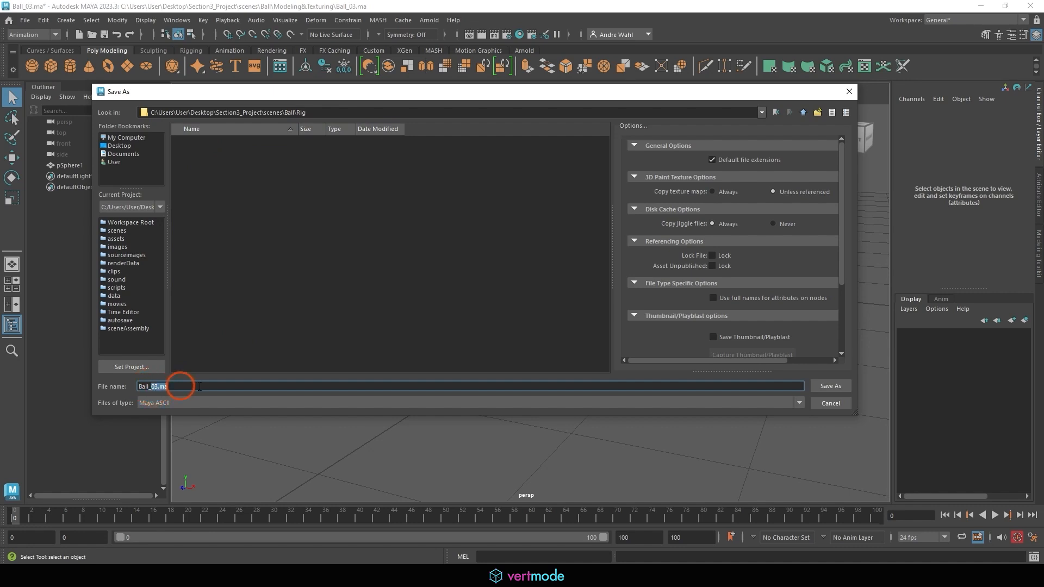
{"action": "type", "text": "Rig_01"}
{"action": "left_click", "coordinate": [822, 386]}
{"action": "left_click", "coordinate": [460, 241]}
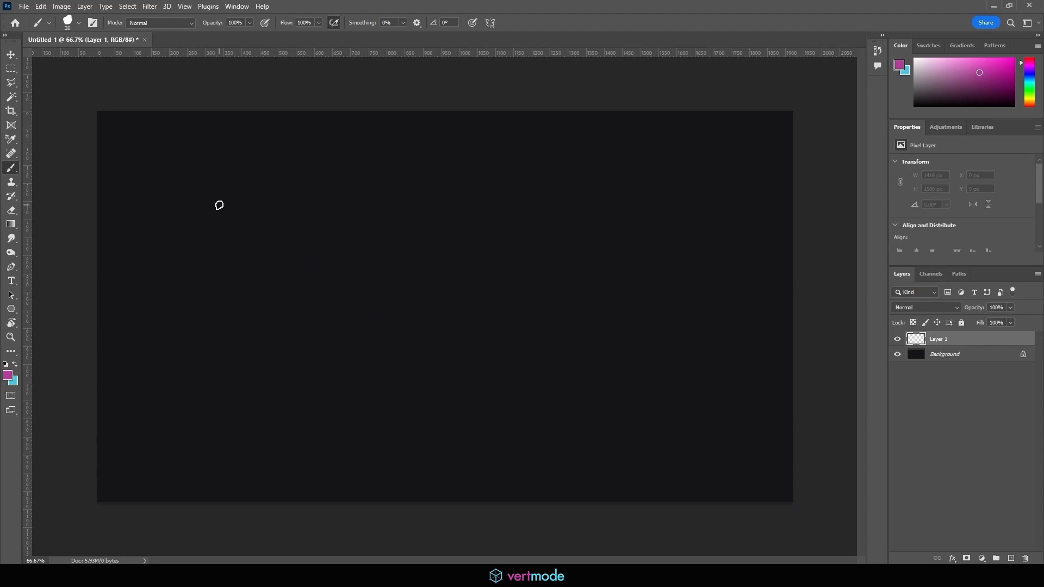
In Photoshop, choose the BasicBrush brush, hide the side panels and show the canvas at 100%.
{"action": "left_click", "coordinate": [68, 21]}
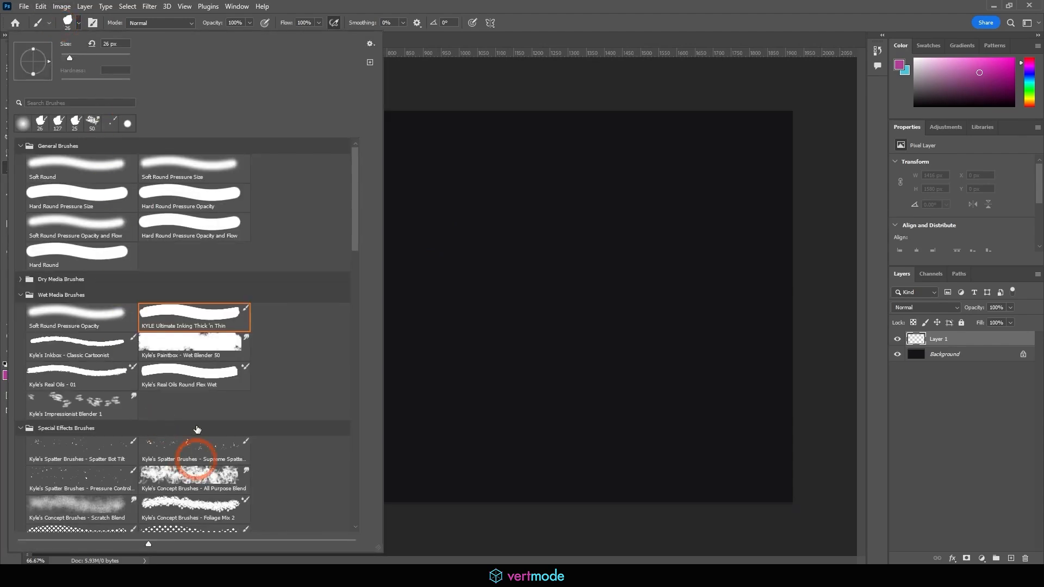
{"action": "scroll", "coordinate": [361, 279], "scroll_direction": "down", "scroll_amount": 1}
{"action": "left_click_drag", "start_coordinate": [352, 246], "coordinate": [354, 478]}
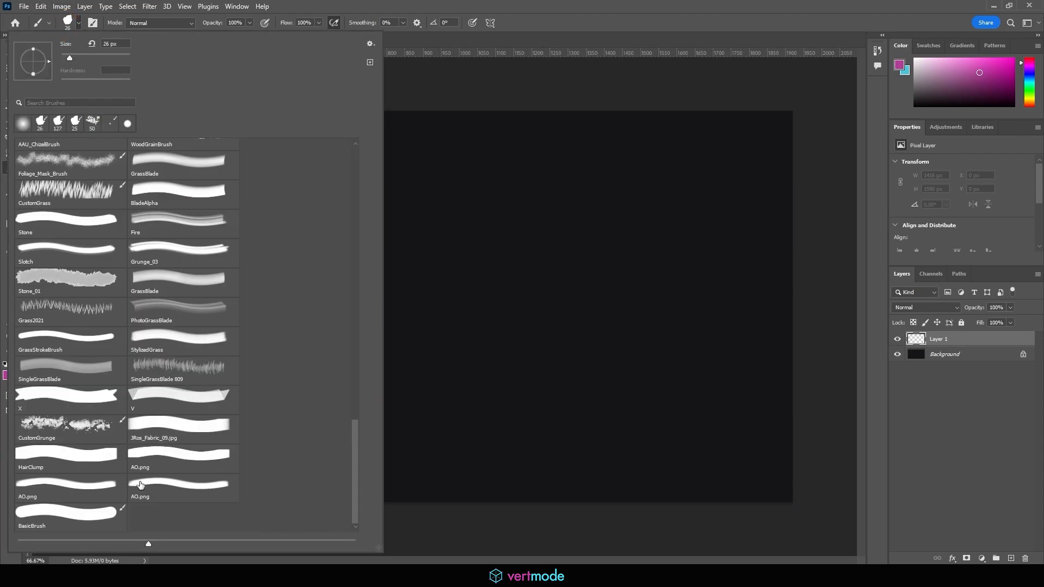
{"action": "left_click", "coordinate": [106, 516]}
{"action": "left_click", "coordinate": [392, 187]}
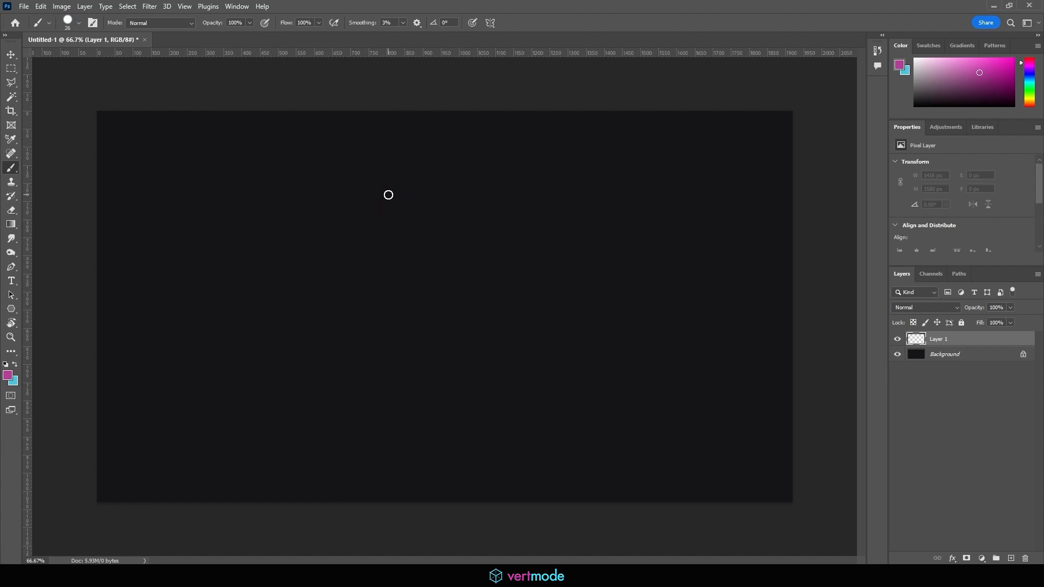
{"action": "key", "text": "Tab"}
{"action": "key", "text": "ctrl+plus"}
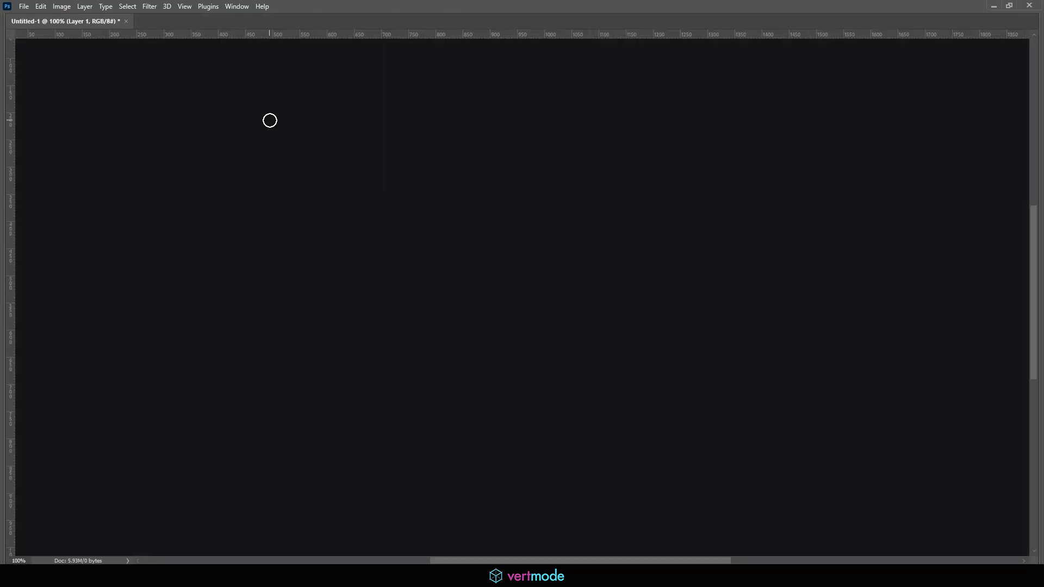
Sketch a circle, a flattened ellipse and a tall ellipse in a row, with an arrow and the handwritten word "good" beside them.
{"action": "left_click_drag", "start_coordinate": [165, 148], "coordinate": [166, 149]}
{"action": "mouse_move", "coordinate": [133, 135]}
{"action": "left_mouse_down"}
{"action": "mouse_move", "coordinate": [111, 107]}
{"action": "mouse_move", "coordinate": [146, 131]}
{"action": "mouse_move", "coordinate": [132, 95]}
{"action": "mouse_move", "coordinate": [133, 135]}
{"action": "left_mouse_up"}
{"action": "mouse_move", "coordinate": [212, 140]}
{"action": "left_mouse_down"}
{"action": "mouse_move", "coordinate": [184, 128]}
{"action": "mouse_move", "coordinate": [215, 137]}
{"action": "mouse_move", "coordinate": [197, 138]}
{"action": "left_mouse_up"}
{"action": "mouse_move", "coordinate": [273, 132]}
{"action": "left_mouse_down"}
{"action": "mouse_move", "coordinate": [288, 130]}
{"action": "mouse_move", "coordinate": [275, 137]}
{"action": "left_mouse_up"}
{"action": "mouse_move", "coordinate": [349, 111]}
{"action": "left_mouse_down"}
{"action": "mouse_move", "coordinate": [320, 127]}
{"action": "mouse_move", "coordinate": [375, 142]}
{"action": "left_mouse_up"}
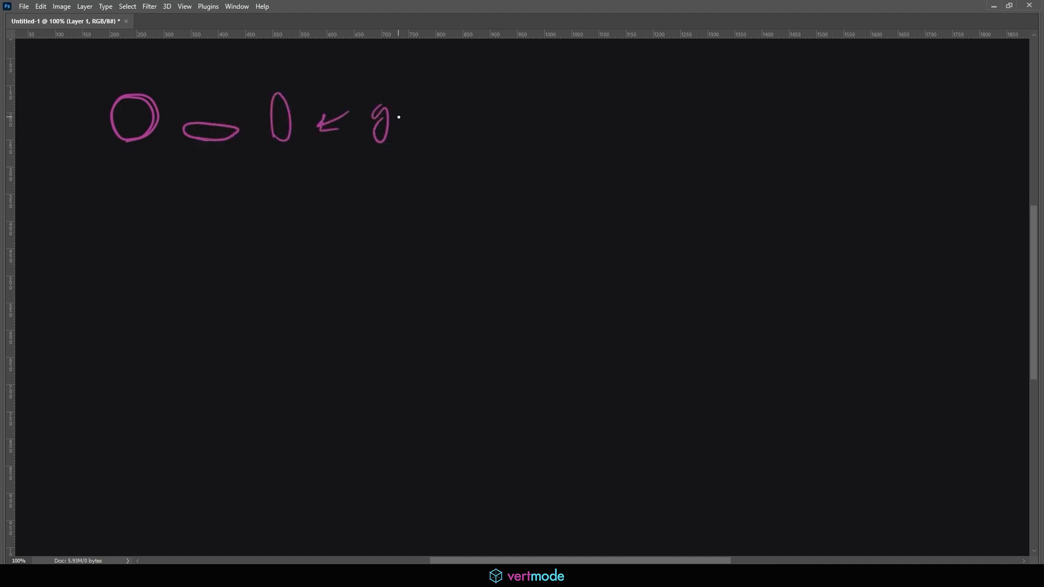
{"action": "mouse_move", "coordinate": [401, 106]}
{"action": "left_mouse_down"}
{"action": "mouse_move", "coordinate": [396, 115]}
{"action": "mouse_move", "coordinate": [419, 80]}
{"action": "mouse_move", "coordinate": [434, 111]}
{"action": "left_mouse_up"}
Sketch a ball crossed by a ground line and one resting on it with an up arrow, and mark the first circle's centre and base.
{"action": "mouse_move", "coordinate": [92, 215]}
{"action": "left_mouse_down"}
{"action": "mouse_move", "coordinate": [196, 224]}
{"action": "mouse_move", "coordinate": [132, 230]}
{"action": "mouse_move", "coordinate": [158, 215]}
{"action": "left_mouse_up"}
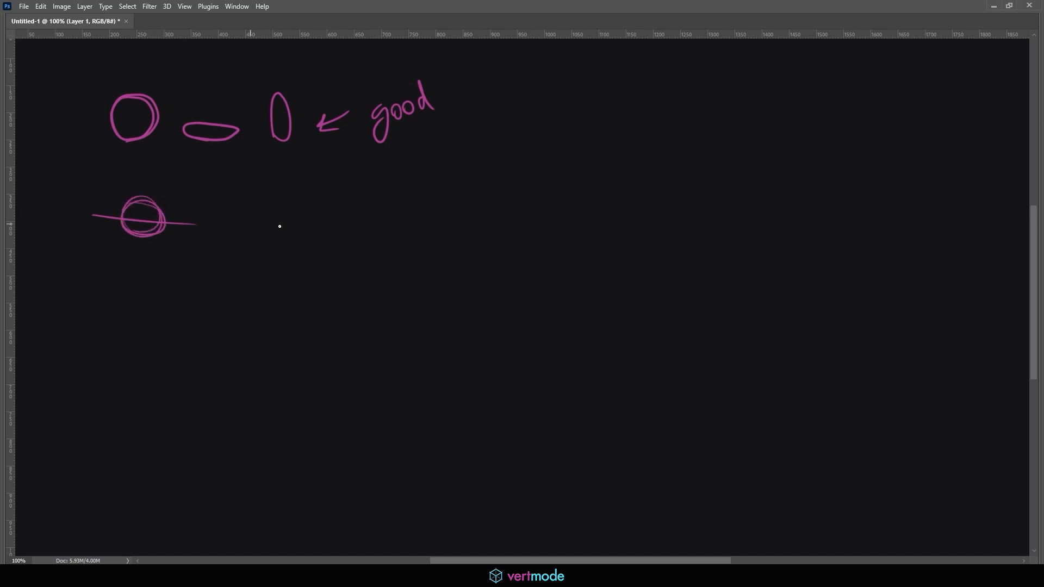
{"action": "mouse_move", "coordinate": [250, 224]}
{"action": "left_mouse_down"}
{"action": "mouse_move", "coordinate": [341, 231]}
{"action": "mouse_move", "coordinate": [305, 216]}
{"action": "left_mouse_up"}
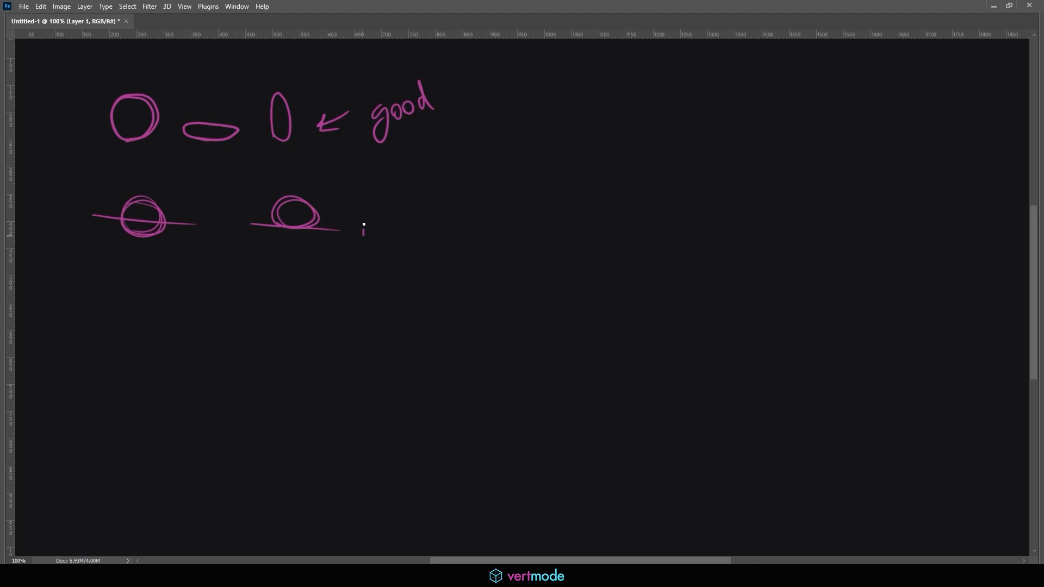
{"action": "left_click_drag", "start_coordinate": [364, 225], "coordinate": [364, 217]}
{"action": "left_click_drag", "start_coordinate": [359, 221], "coordinate": [373, 224]}
{"action": "mouse_move", "coordinate": [133, 112]}
{"action": "left_mouse_down"}
{"action": "mouse_move", "coordinate": [108, 141]}
{"action": "mouse_move", "coordinate": [157, 145]}
{"action": "left_mouse_up"}
Handwrite the word "squash" in quotation marks below the ball sketches.
{"action": "mouse_move", "coordinate": [139, 294]}
{"action": "left_mouse_down"}
{"action": "mouse_move", "coordinate": [131, 308]}
{"action": "mouse_move", "coordinate": [157, 326]}
{"action": "mouse_move", "coordinate": [173, 299]}
{"action": "mouse_move", "coordinate": [192, 305]}
{"action": "left_mouse_up"}
{"action": "mouse_move", "coordinate": [204, 283]}
{"action": "left_mouse_down"}
{"action": "mouse_move", "coordinate": [202, 308]}
{"action": "mouse_move", "coordinate": [217, 306]}
{"action": "left_mouse_up"}
{"action": "left_click_drag", "start_coordinate": [121, 288], "coordinate": [120, 294]}
{"action": "left_click_drag", "start_coordinate": [126, 287], "coordinate": [125, 293]}
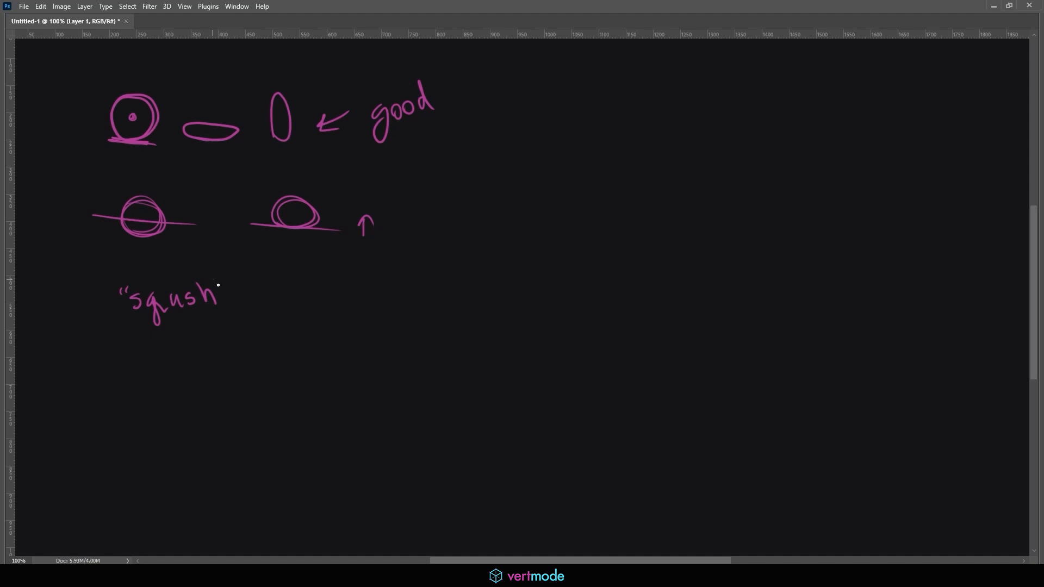
{"action": "left_click_drag", "start_coordinate": [215, 278], "coordinate": [218, 288]}
{"action": "left_click_drag", "start_coordinate": [223, 274], "coordinate": [225, 286]}
Handwrite "- own Attribute" after the squash label and draw a bracket beside the two rows of ball sketches.
{"action": "left_click_drag", "start_coordinate": [274, 296], "coordinate": [278, 294]}
{"action": "mouse_move", "coordinate": [293, 294]}
{"action": "left_mouse_down"}
{"action": "mouse_move", "coordinate": [298, 309]}
{"action": "mouse_move", "coordinate": [313, 293]}
{"action": "left_mouse_up"}
{"action": "mouse_move", "coordinate": [321, 294]}
{"action": "left_mouse_down"}
{"action": "mouse_move", "coordinate": [322, 309]}
{"action": "mouse_move", "coordinate": [335, 309]}
{"action": "mouse_move", "coordinate": [372, 286]}
{"action": "mouse_move", "coordinate": [378, 303]}
{"action": "left_mouse_up"}
{"action": "left_click_drag", "start_coordinate": [371, 296], "coordinate": [392, 305]}
{"action": "left_click_drag", "start_coordinate": [387, 293], "coordinate": [398, 292]}
{"action": "mouse_move", "coordinate": [404, 305]}
{"action": "left_mouse_down"}
{"action": "mouse_move", "coordinate": [408, 290]}
{"action": "mouse_move", "coordinate": [419, 307]}
{"action": "mouse_move", "coordinate": [431, 303]}
{"action": "left_mouse_up"}
{"action": "left_click_drag", "start_coordinate": [431, 294], "coordinate": [477, 296]}
{"action": "left_click_drag", "start_coordinate": [468, 288], "coordinate": [499, 294]}
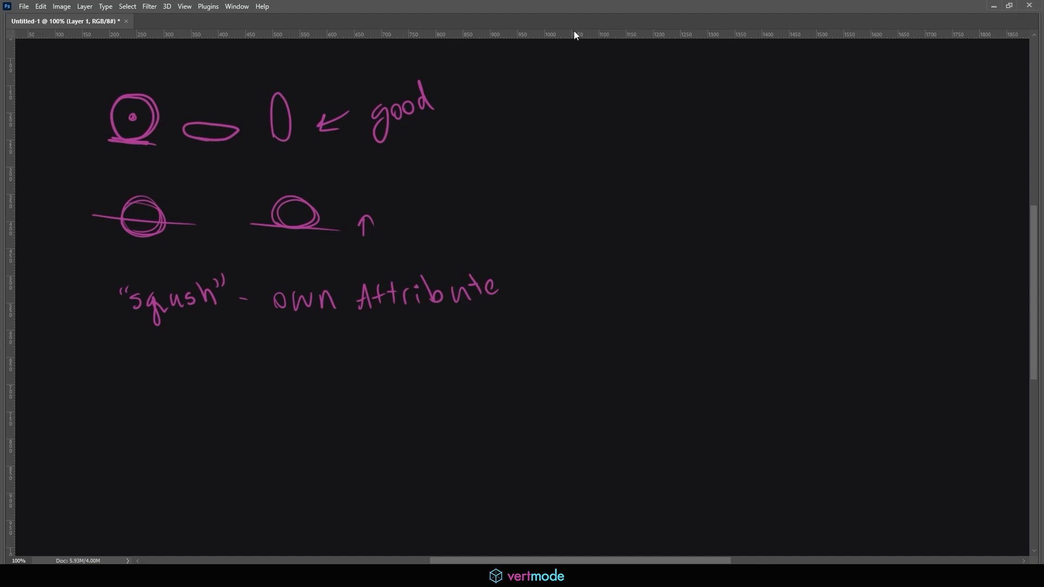
{"action": "mouse_move", "coordinate": [456, 71]}
{"action": "left_mouse_down"}
{"action": "mouse_move", "coordinate": [513, 206]}
{"action": "mouse_move", "coordinate": [460, 222]}
{"action": "left_mouse_up"}
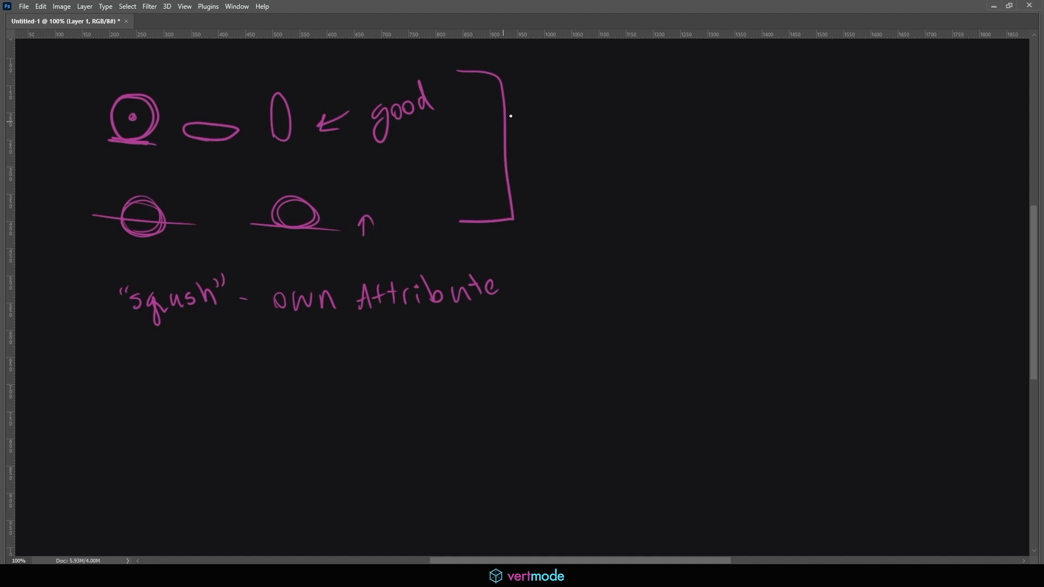
Switch back to Maya, select the ball pSphere1 and view it from below, above and the side.
{"action": "left_click", "coordinate": [993, 6]}
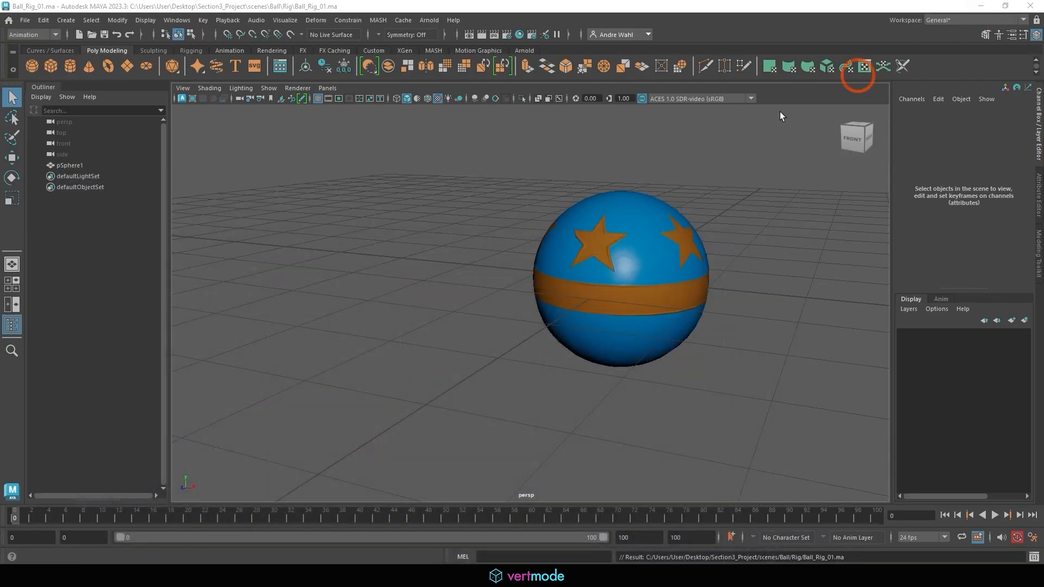
{"action": "left_click", "coordinate": [614, 209]}
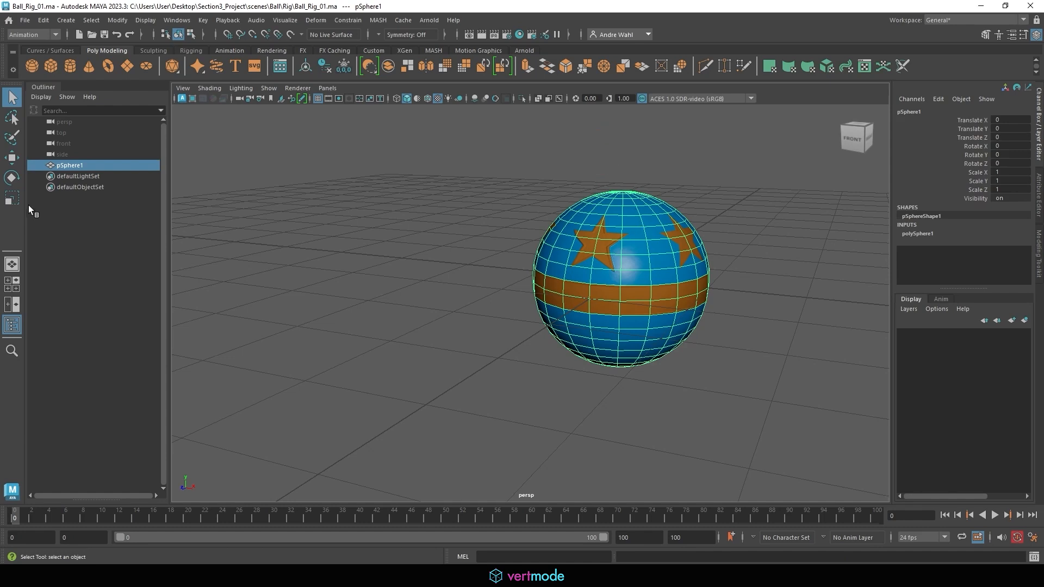
{"action": "left_click_drag", "start_coordinate": [569, 288], "coordinate": [576, 261], "text": "alt"}
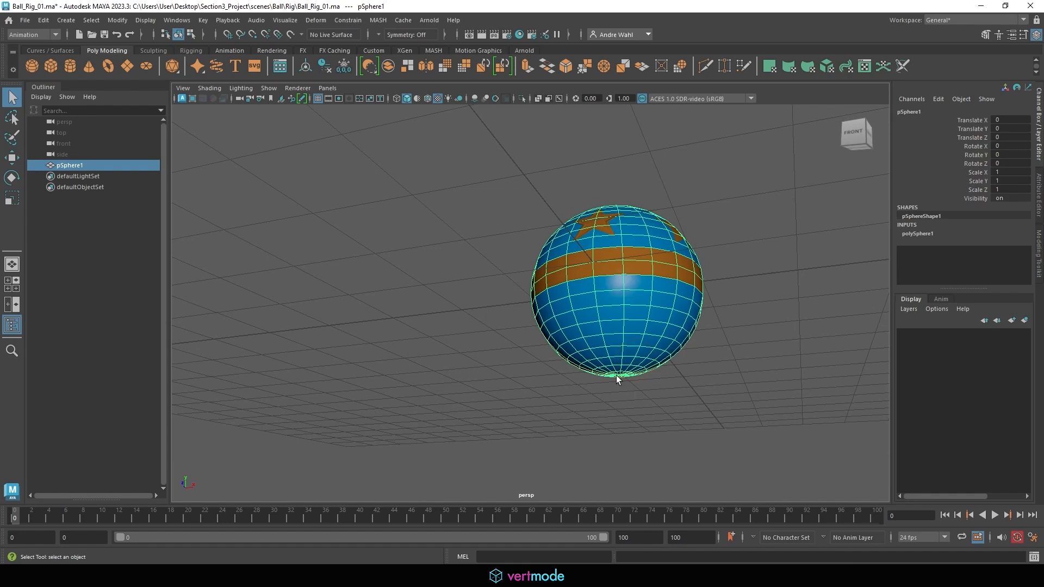
{"action": "left_click_drag", "start_coordinate": [618, 306], "coordinate": [588, 356], "text": "alt"}
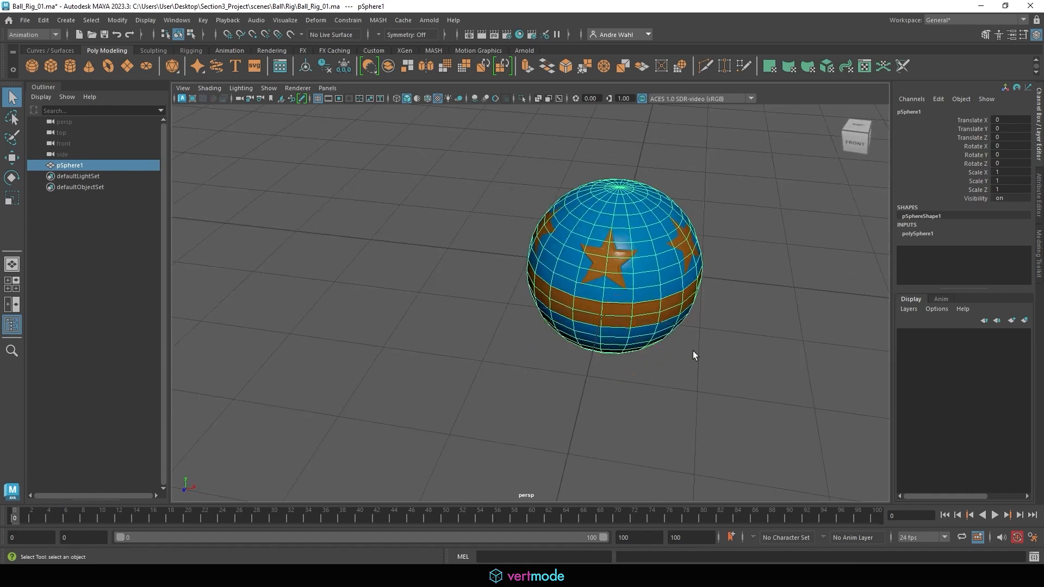
{"action": "right_click_drag", "start_coordinate": [680, 325], "coordinate": [559, 299], "text": "alt"}
{"action": "left_click_drag", "start_coordinate": [559, 299], "coordinate": [495, 307], "text": "alt"}
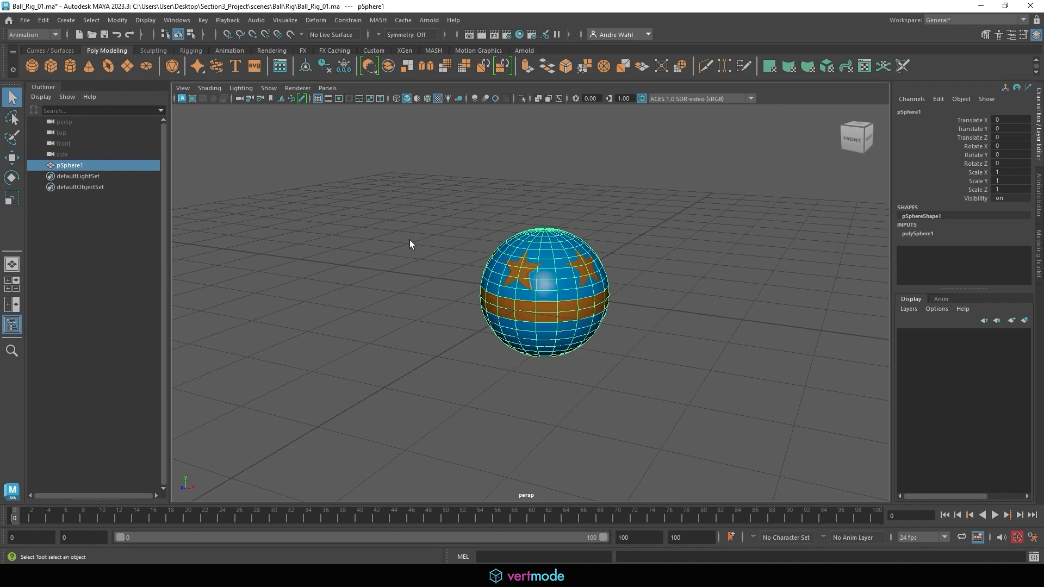
Move the ball freely to about 0.073 in X and -1.007 in Z with the Move tool.
{"action": "key", "text": "ctrl+f"}
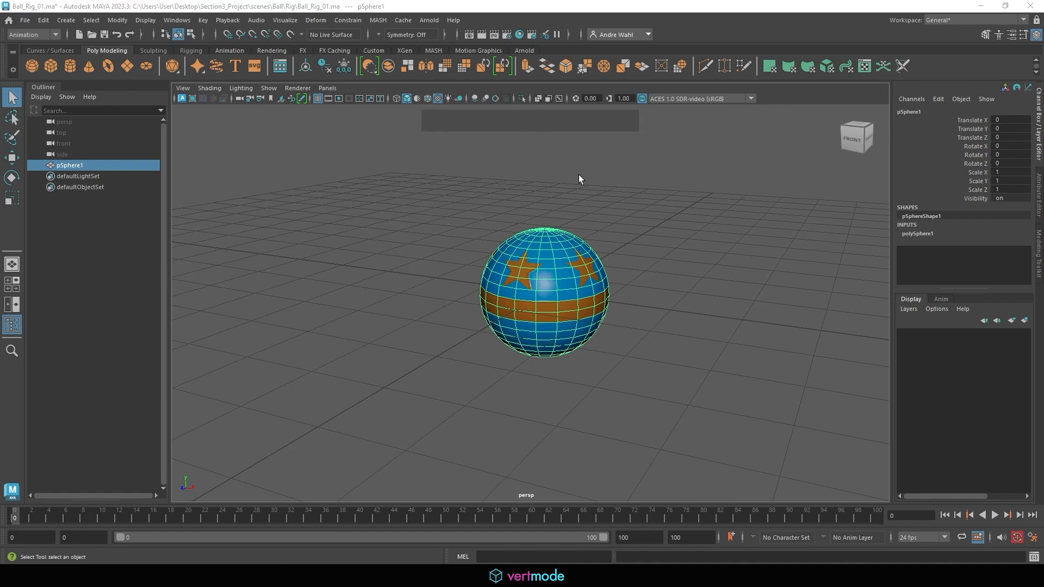
{"action": "key", "text": "w"}
{"action": "middle_click_drag", "start_coordinate": [587, 201], "coordinate": [573, 208], "text": "alt"}
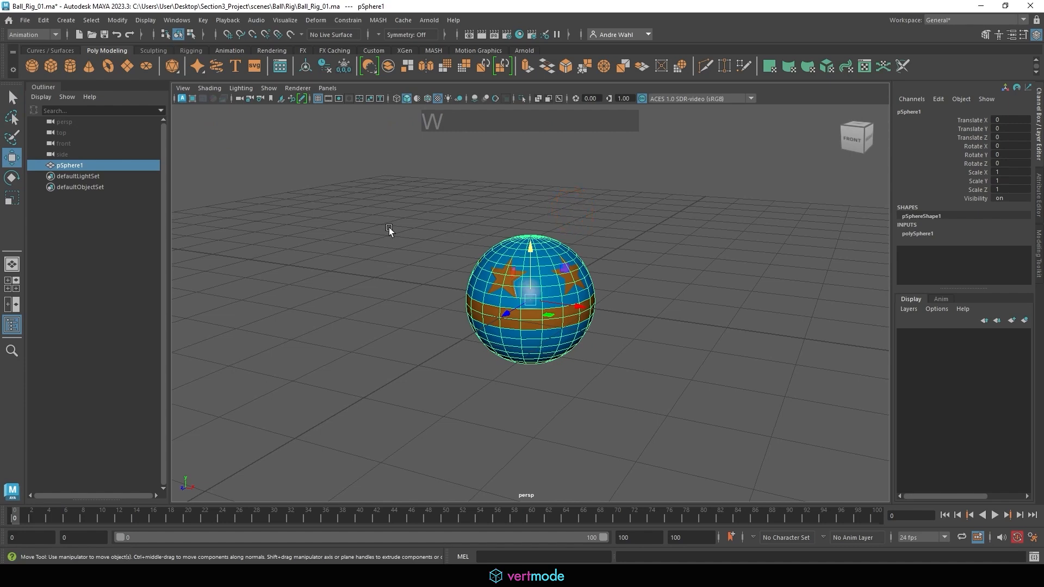
{"action": "left_click_drag", "start_coordinate": [390, 227], "coordinate": [435, 228], "text": "alt"}
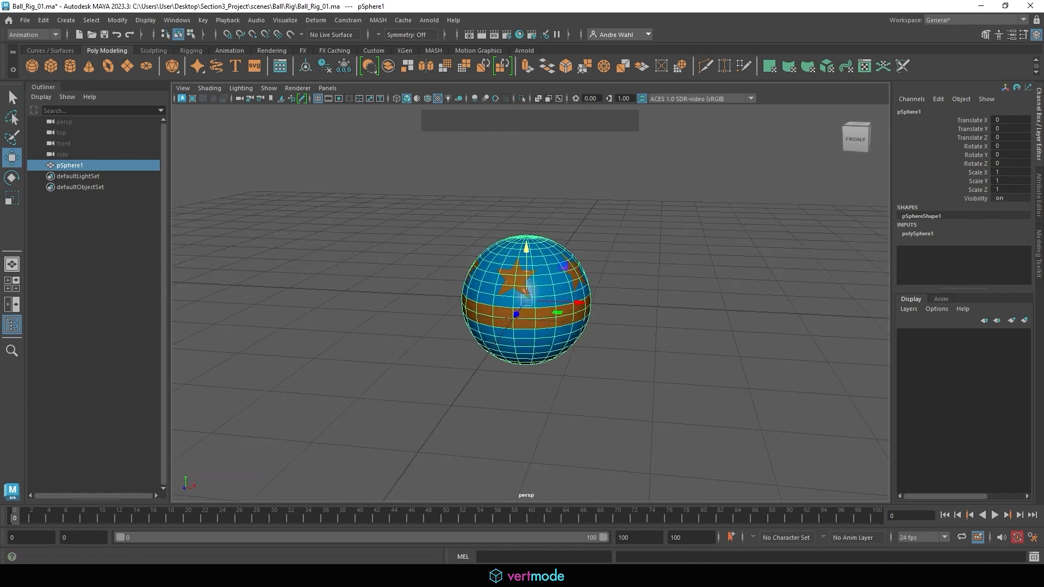
{"action": "left_click", "coordinate": [108, 576]}
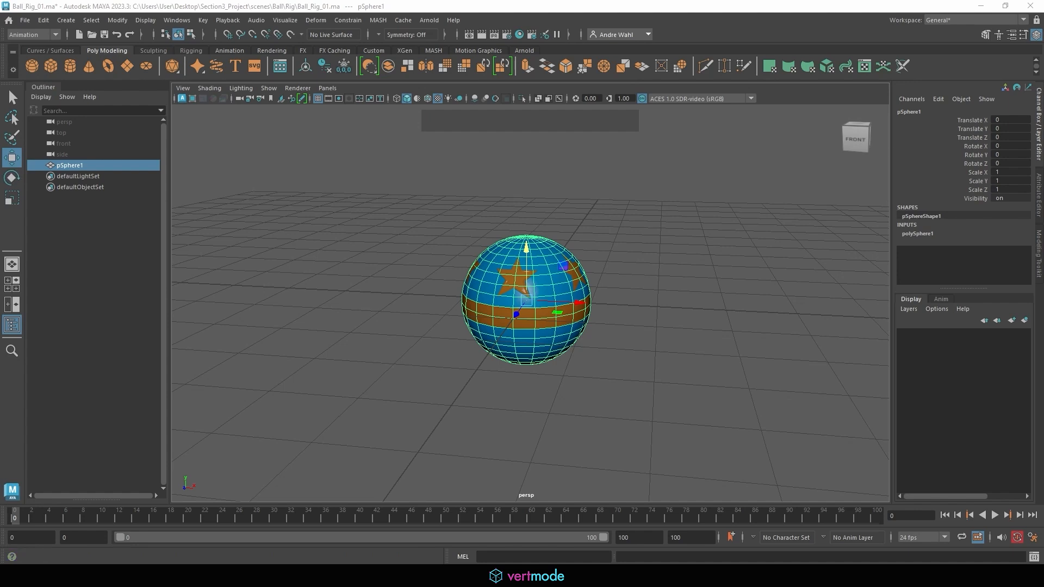
{"action": "left_click_drag", "start_coordinate": [610, 220], "coordinate": [529, 288]}
{"action": "left_click", "coordinate": [528, 286]}
{"action": "left_click", "coordinate": [257, 567]}
{"action": "left_click_drag", "start_coordinate": [579, 304], "coordinate": [582, 327]}
{"action": "left_click_drag", "start_coordinate": [522, 313], "coordinate": [535, 295]}
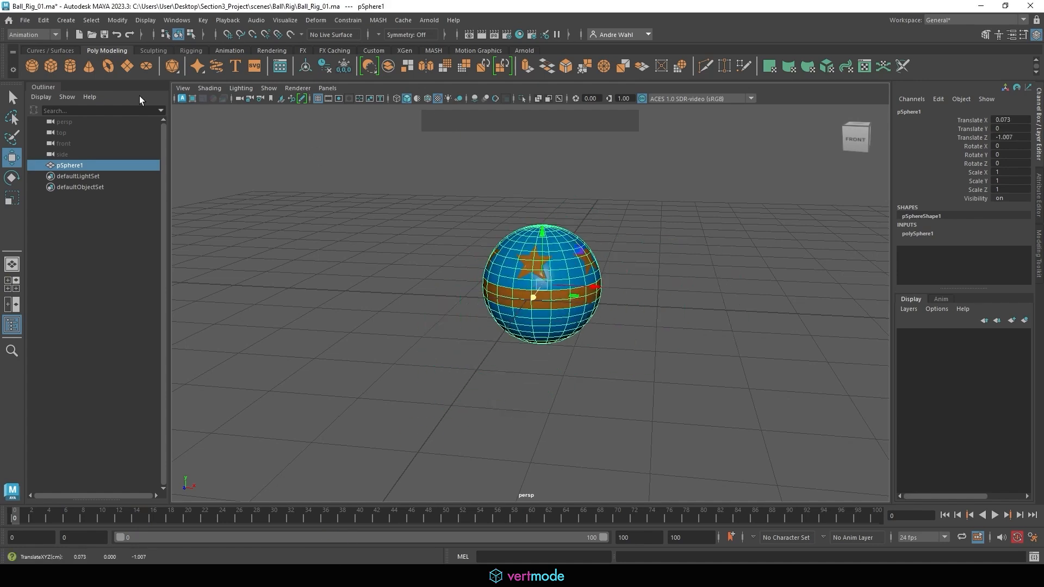
Rotate the ball about 22.7 degrees around Z and squash it to about 0.648 along its Y axis.
{"action": "left_click", "coordinate": [12, 178]}
{"action": "left_click_drag", "start_coordinate": [598, 254], "coordinate": [523, 242]}
{"action": "left_click", "coordinate": [11, 198]}
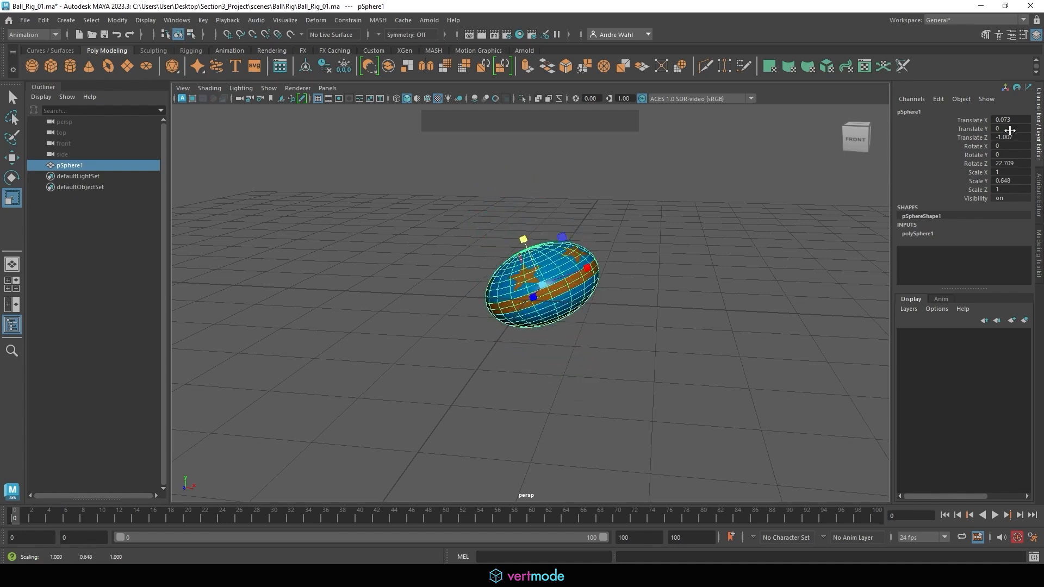
Reset the ball's translation and rotation values to 0 and its Scale Y to 1.
{"action": "left_click", "coordinate": [1006, 120]}
{"action": "left_click", "coordinate": [1006, 164], "text": "shift"}
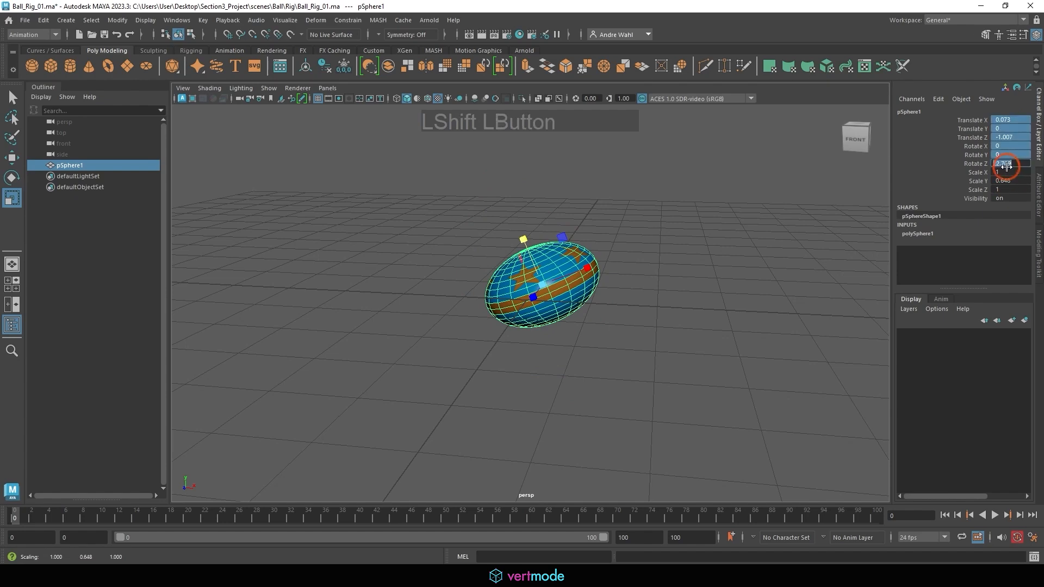
{"action": "type", "text": "0"}
{"action": "left_click", "coordinate": [1004, 180]}
{"action": "type", "text": "1"}
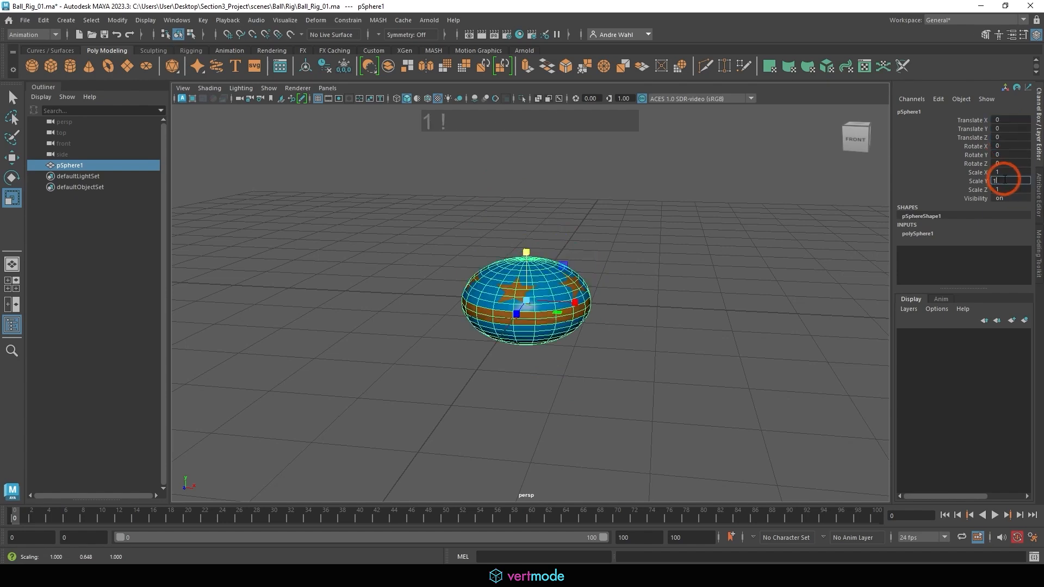
{"action": "key", "text": "Return"}
Reselect the ball, activate the Move tool and view the ball from a lower angle.
{"action": "left_click", "coordinate": [655, 246]}
{"action": "left_click", "coordinate": [531, 274]}
{"action": "key", "text": "w"}
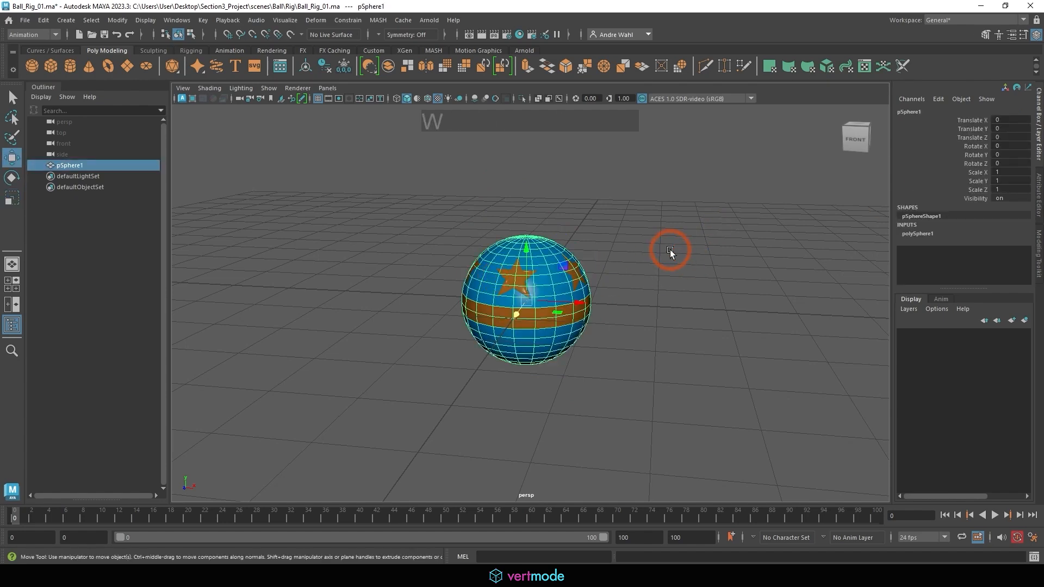
{"action": "left_click_drag", "start_coordinate": [569, 287], "coordinate": [582, 244], "text": "alt"}
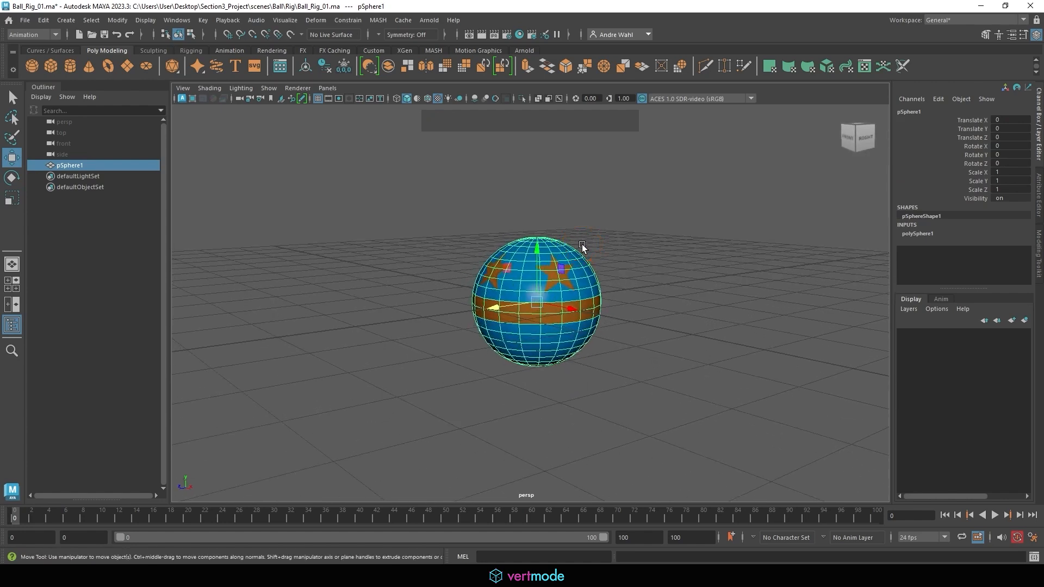
Move the ball's pivot straight up to about 1.642 cm above its centre, keeping the ball in place.
{"action": "key", "text": "d"}
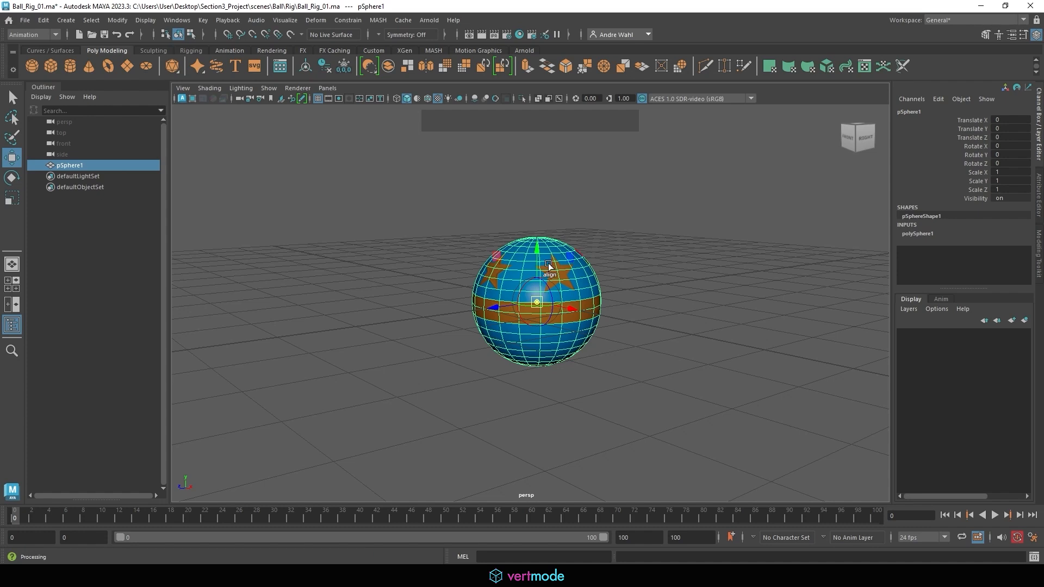
{"action": "left_click_drag", "start_coordinate": [530, 254], "coordinate": [530, 146]}
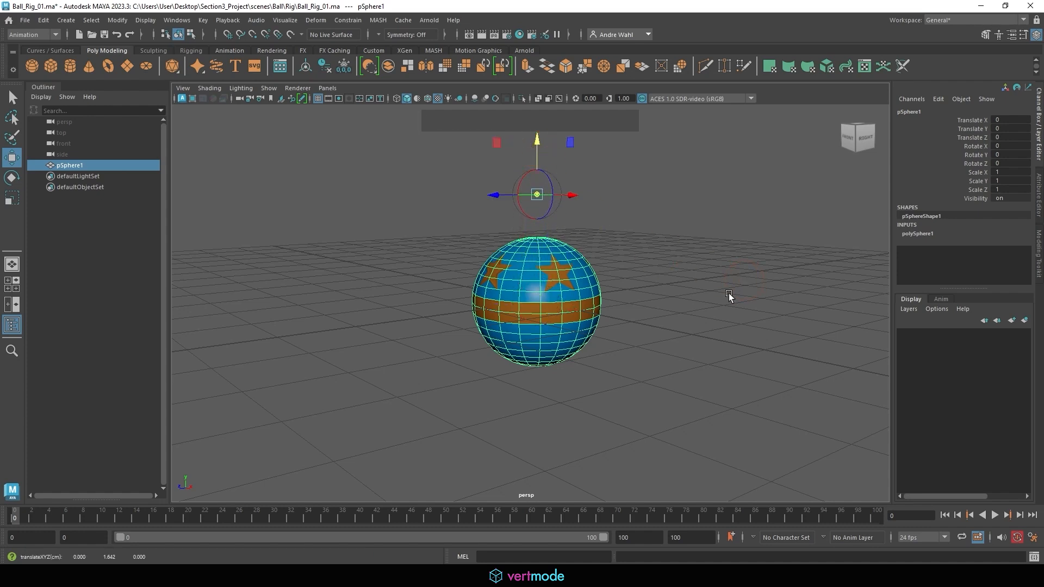
{"action": "key", "text": "d"}
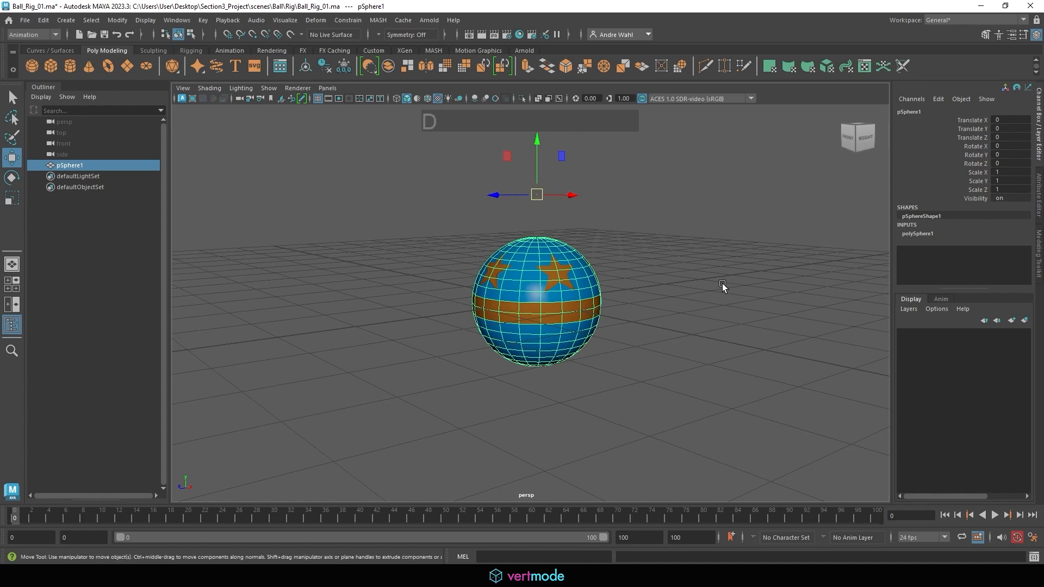
Test rotating the ball around Z and scaling it along Y from the raised pivot, undoing each transform.
{"action": "left_click_drag", "start_coordinate": [494, 243], "coordinate": [598, 223], "text": "alt"}
{"action": "key", "text": "e"}
{"action": "key", "text": "ctrl+z"}
{"action": "left_click", "coordinate": [14, 198]}
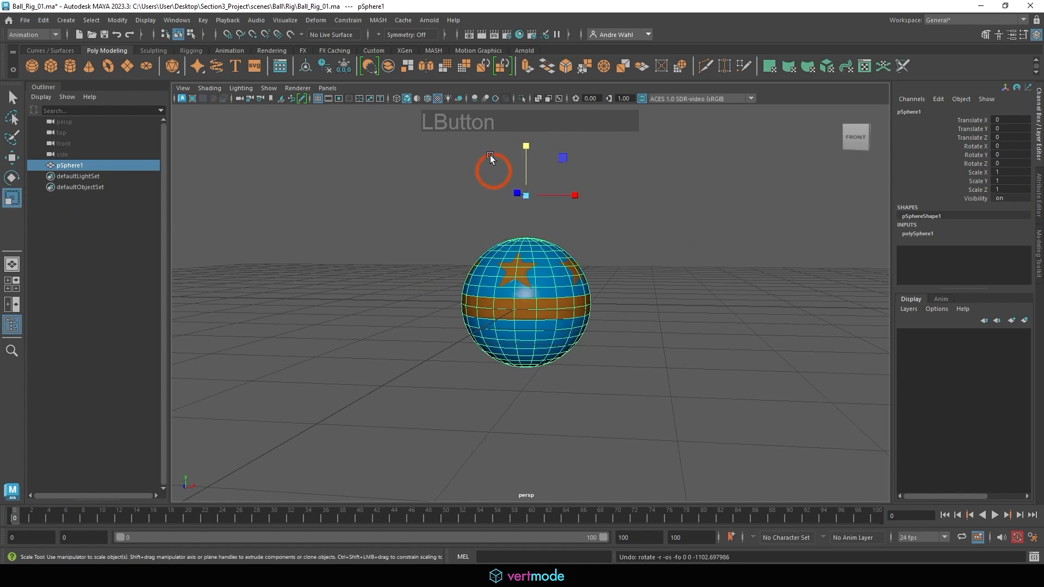
{"action": "left_click_drag", "start_coordinate": [525, 139], "coordinate": [535, 197]}
{"action": "key", "text": "ctrl+z"}
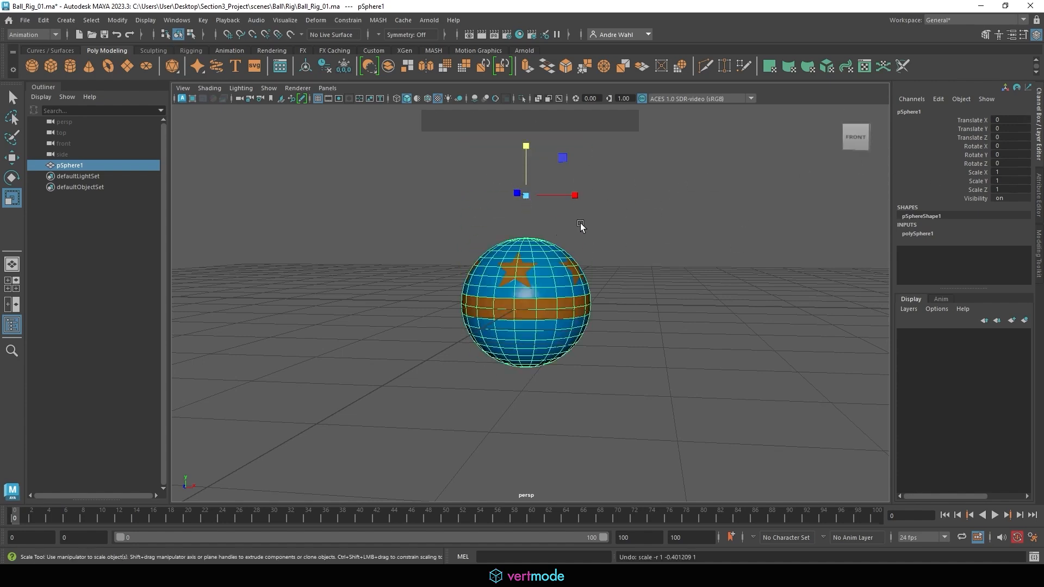
Enable pivot editing for the ball.
{"action": "left_click_drag", "start_coordinate": [486, 250], "coordinate": [473, 235], "text": "alt"}
{"action": "middle_click_drag", "start_coordinate": [473, 236], "coordinate": [480, 163], "text": "alt"}
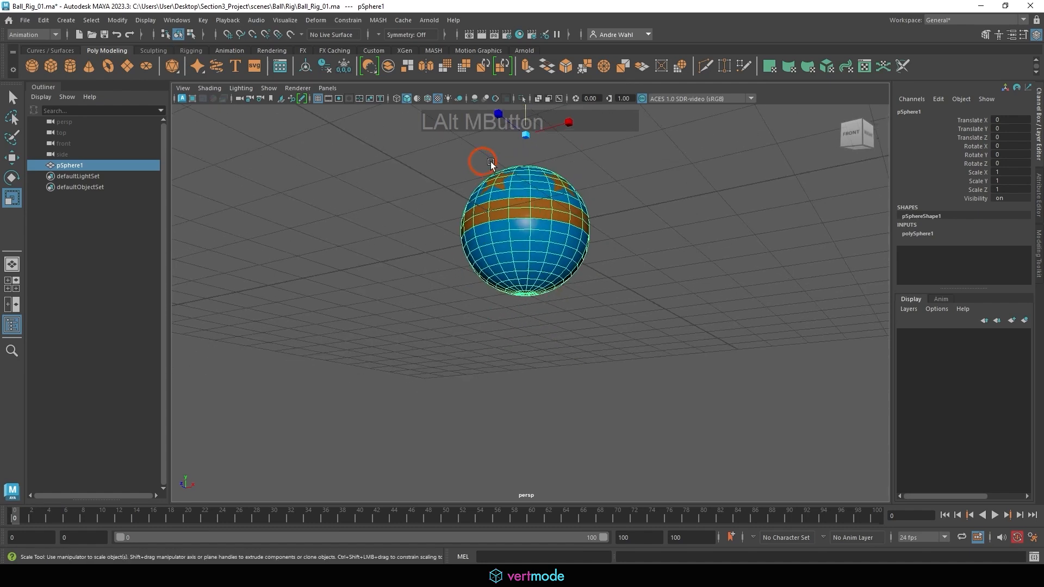
{"action": "right_click_drag", "start_coordinate": [480, 163], "coordinate": [585, 285], "text": "alt"}
{"action": "middle_click_drag", "start_coordinate": [528, 291], "coordinate": [478, 256], "text": "alt"}
{"action": "right_click_drag", "start_coordinate": [478, 256], "coordinate": [384, 250], "text": "alt"}
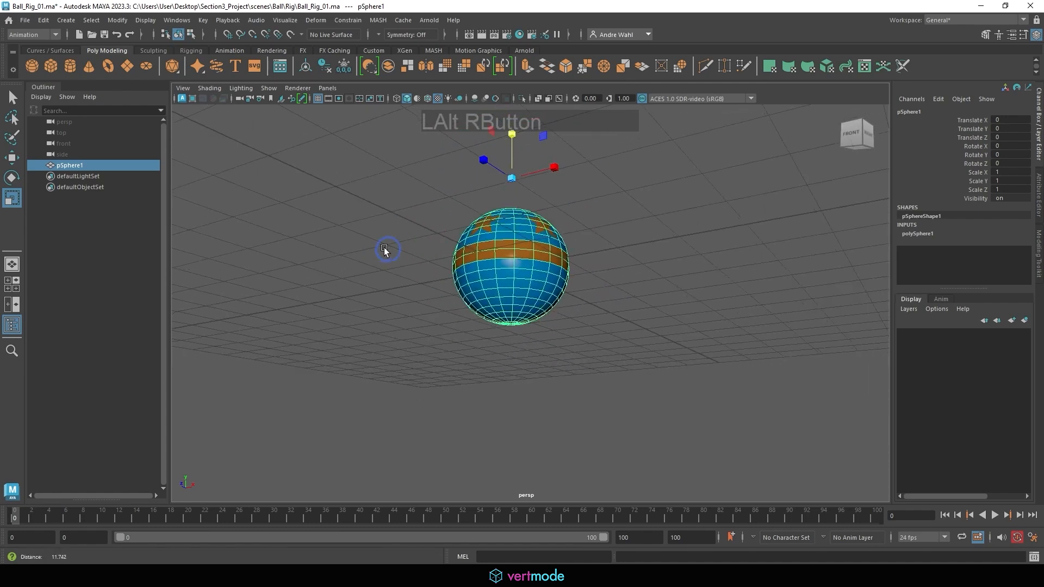
{"action": "middle_click_drag", "start_coordinate": [384, 250], "coordinate": [354, 285], "text": "alt"}
{"action": "right_click_drag", "start_coordinate": [354, 285], "coordinate": [453, 263], "text": "alt"}
{"action": "middle_click_drag", "start_coordinate": [452, 260], "coordinate": [429, 286], "text": "alt"}
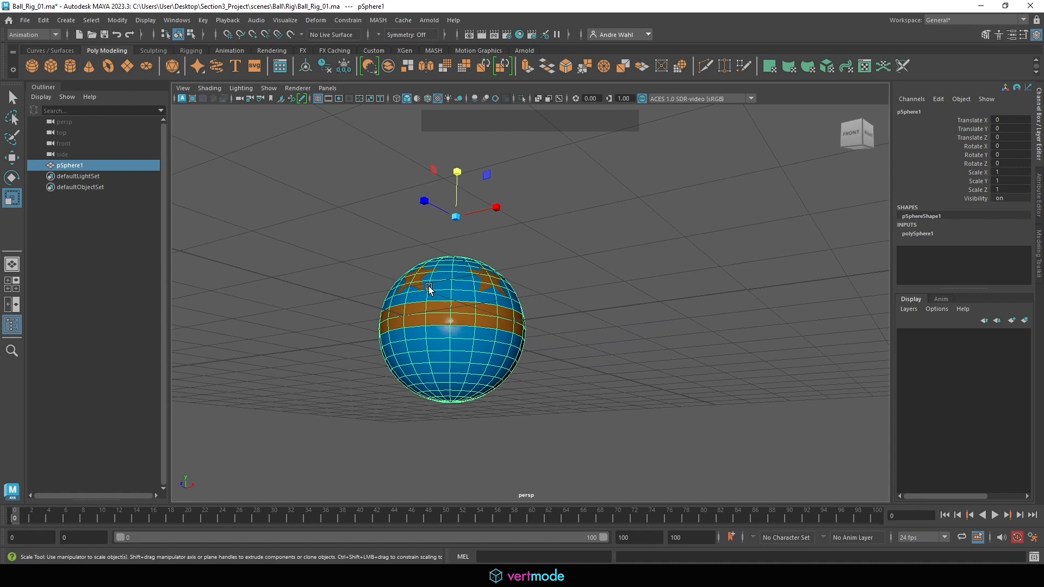
{"action": "key", "text": "d"}
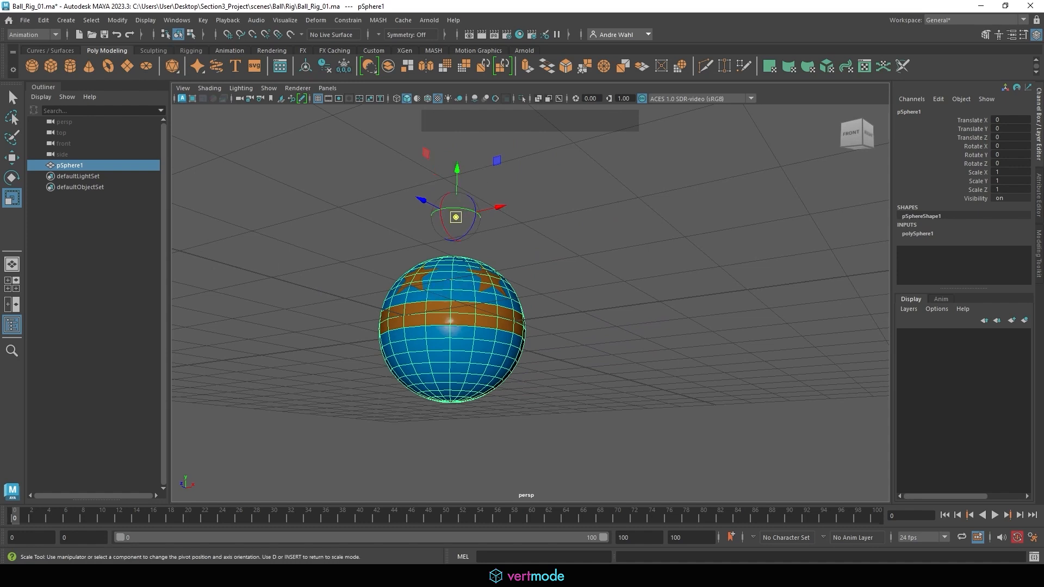
{"action": "left_click_drag", "start_coordinate": [610, 221], "coordinate": [527, 294]}
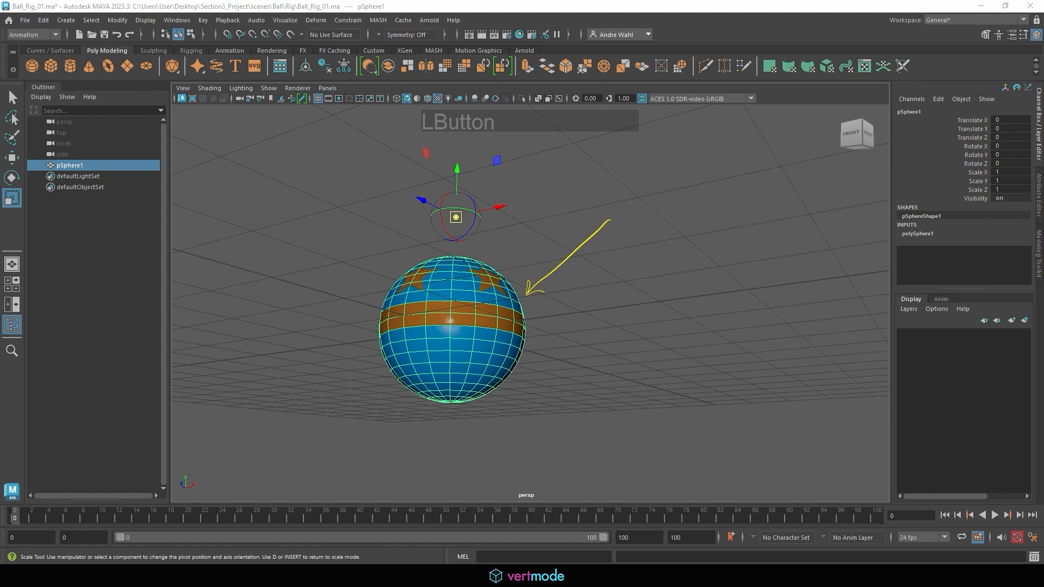
{"action": "left_click", "coordinate": [545, 293]}
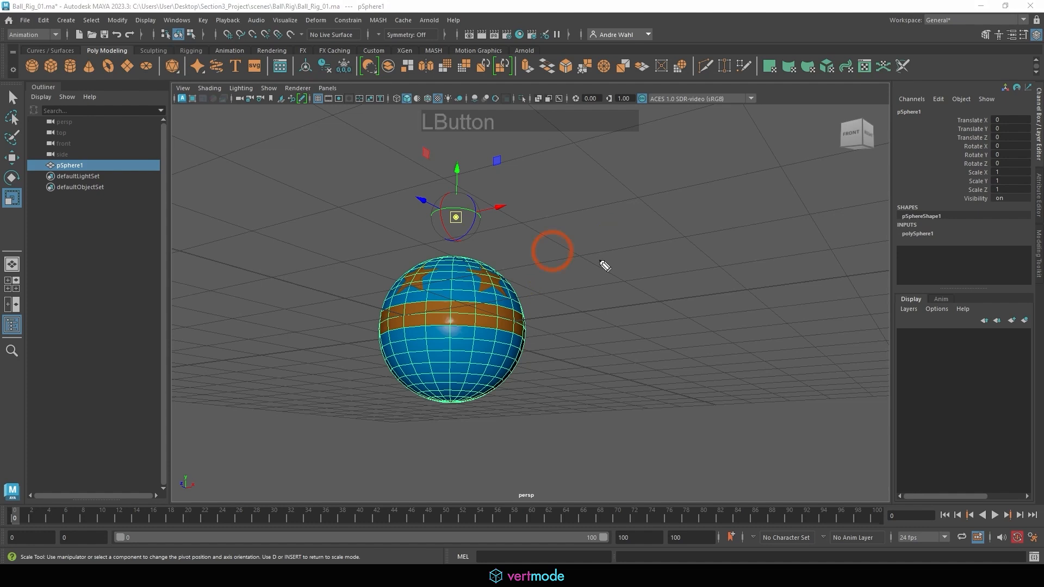
{"action": "left_click_drag", "start_coordinate": [547, 229], "coordinate": [576, 238]}
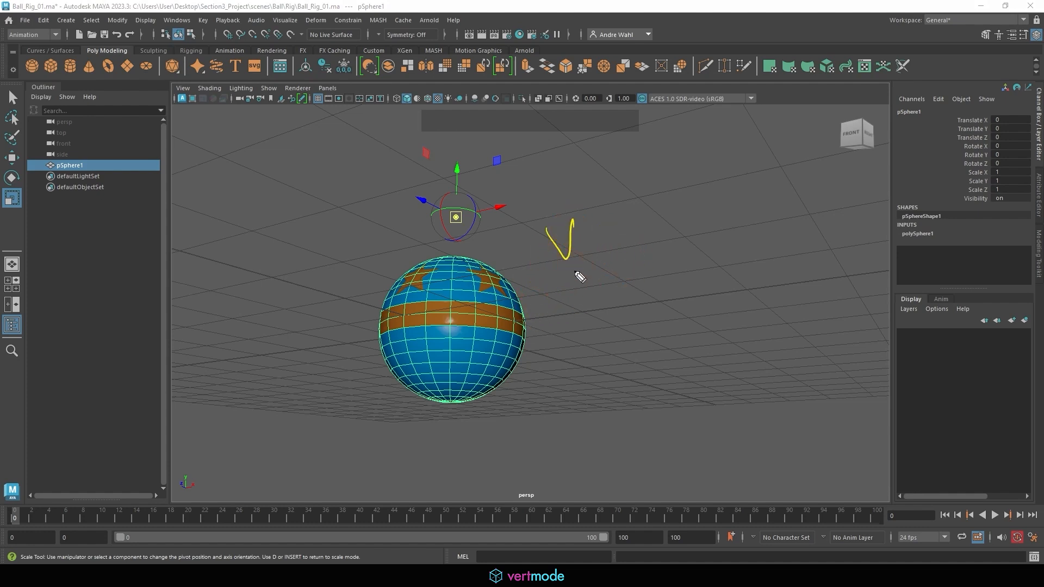
{"action": "mouse_move", "coordinate": [575, 282]}
{"action": "left_mouse_down"}
{"action": "mouse_move", "coordinate": [635, 294]}
{"action": "mouse_move", "coordinate": [672, 281]}
{"action": "left_mouse_up"}
{"action": "left_click_drag", "start_coordinate": [663, 271], "coordinate": [678, 268]}
{"action": "left_click_drag", "start_coordinate": [687, 262], "coordinate": [684, 263]}
{"action": "left_click_drag", "start_coordinate": [590, 326], "coordinate": [616, 336]}
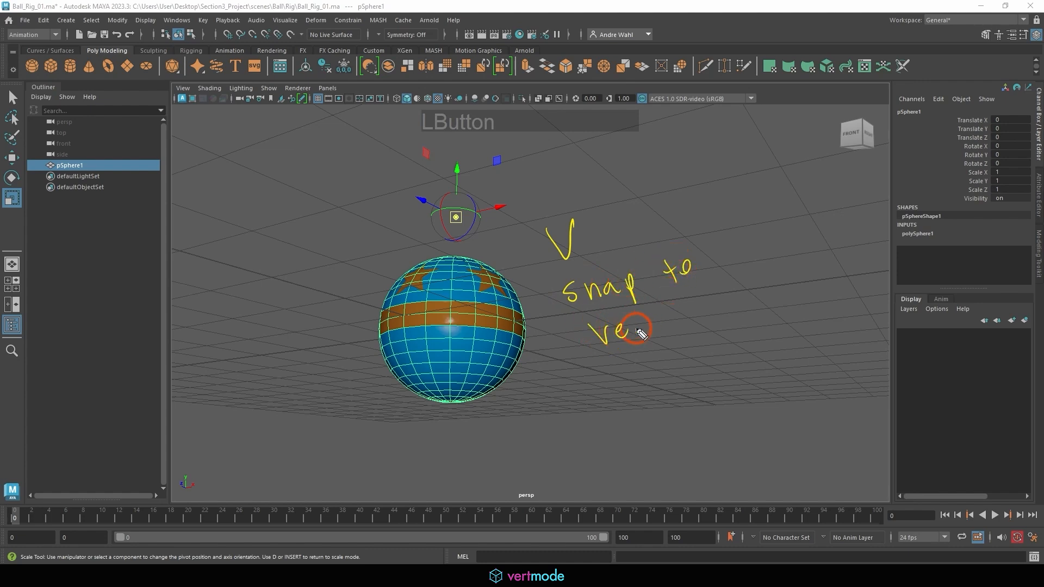
{"action": "mouse_move", "coordinate": [546, 392]}
{"action": "left_mouse_down"}
{"action": "mouse_move", "coordinate": [459, 419]}
{"action": "mouse_move", "coordinate": [462, 408]}
{"action": "left_mouse_up"}
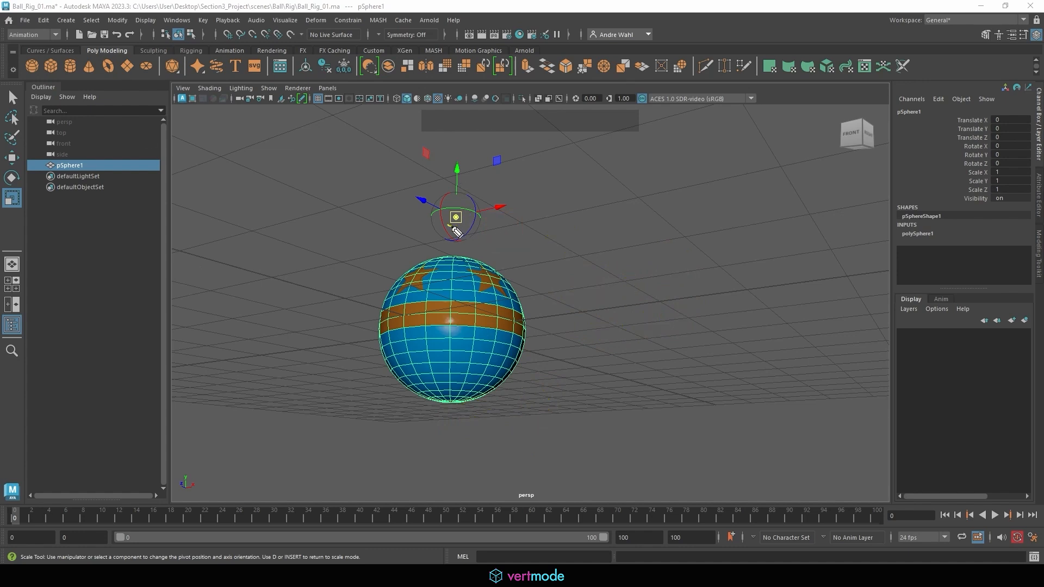
{"action": "mouse_move", "coordinate": [455, 232]}
{"action": "left_mouse_down"}
{"action": "mouse_move", "coordinate": [466, 221]}
{"action": "mouse_move", "coordinate": [443, 215]}
{"action": "mouse_move", "coordinate": [458, 203]}
{"action": "left_mouse_up"}
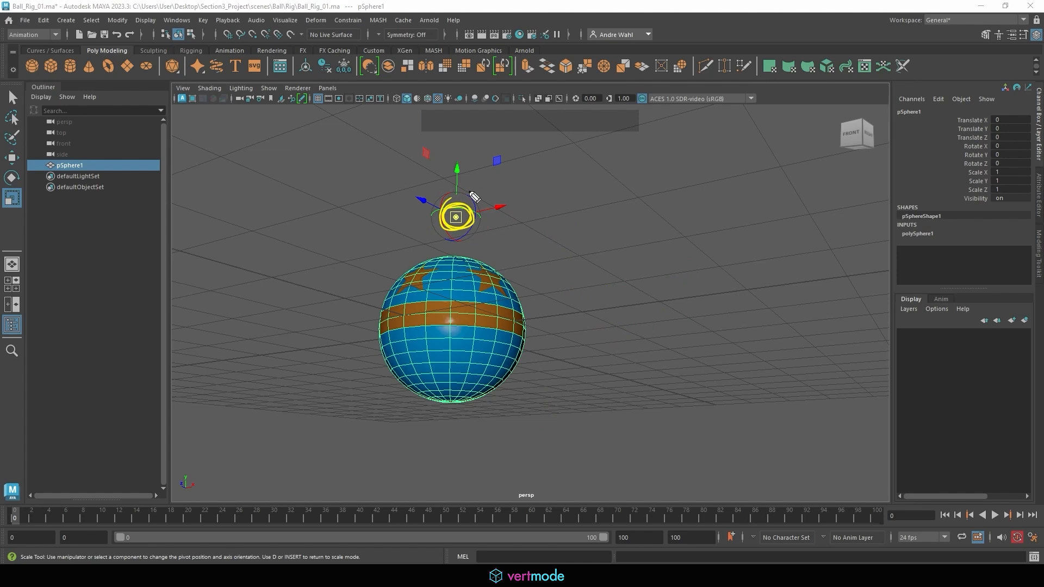
Snap the ball's pivot to a vertex on its front, just below the orange band.
{"action": "middle_click_drag", "start_coordinate": [461, 225], "coordinate": [452, 216], "text": "alt"}
{"action": "key", "text": "v"}
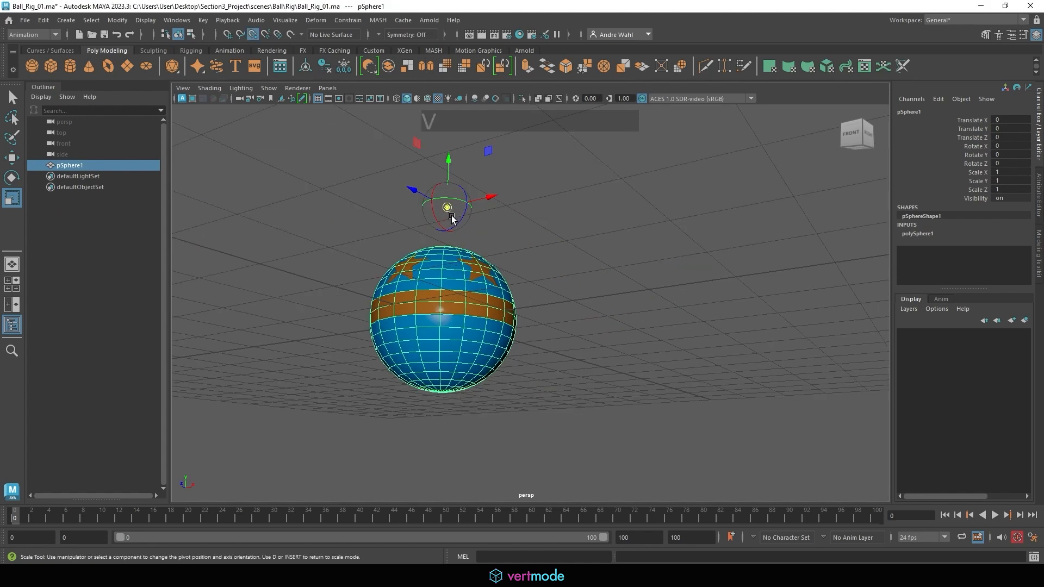
{"action": "left_click_drag", "start_coordinate": [448, 207], "coordinate": [443, 290]}
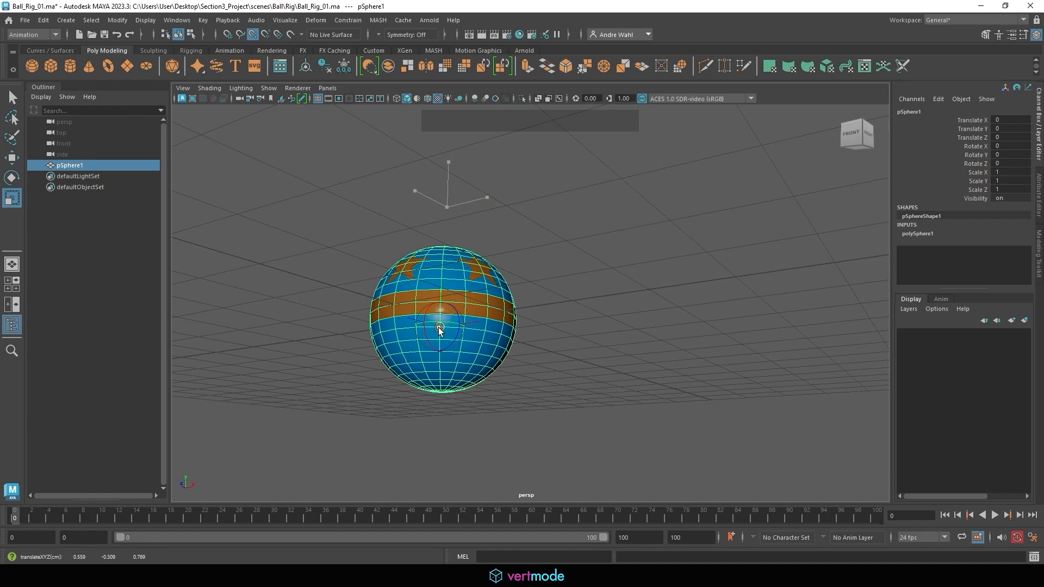
Snap the ball's pivot to the pole vertex at its underside, at 0, -1, 0.
{"action": "left_click_drag", "start_coordinate": [541, 338], "coordinate": [612, 277], "text": "alt"}
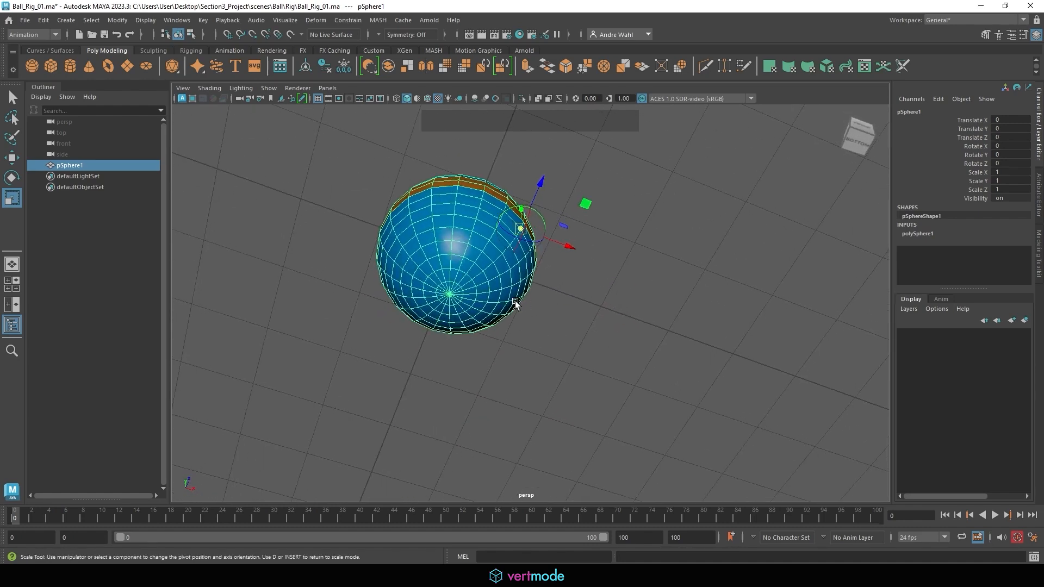
{"action": "right_click_drag", "start_coordinate": [515, 304], "coordinate": [664, 303], "text": "alt"}
{"action": "middle_click_drag", "start_coordinate": [513, 265], "coordinate": [454, 310], "text": "alt"}
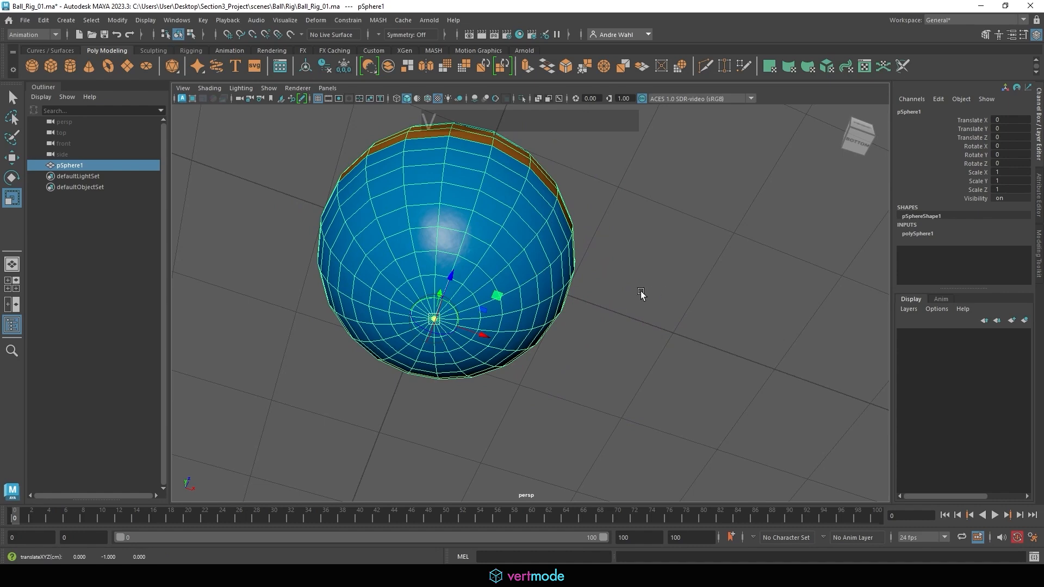
Try snapping the ball's pivot to other vertices on its upper front and around the orange band.
{"action": "left_click_drag", "start_coordinate": [641, 296], "coordinate": [484, 377], "text": "alt"}
{"action": "middle_click_drag", "start_coordinate": [484, 378], "coordinate": [476, 284], "text": "alt"}
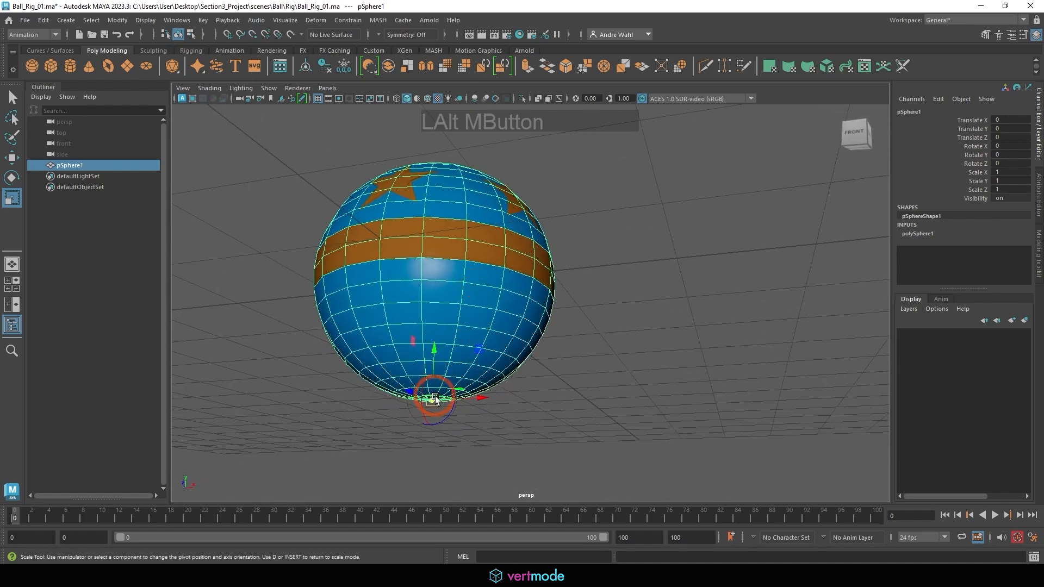
{"action": "middle_click_drag", "start_coordinate": [432, 396], "coordinate": [466, 202]}
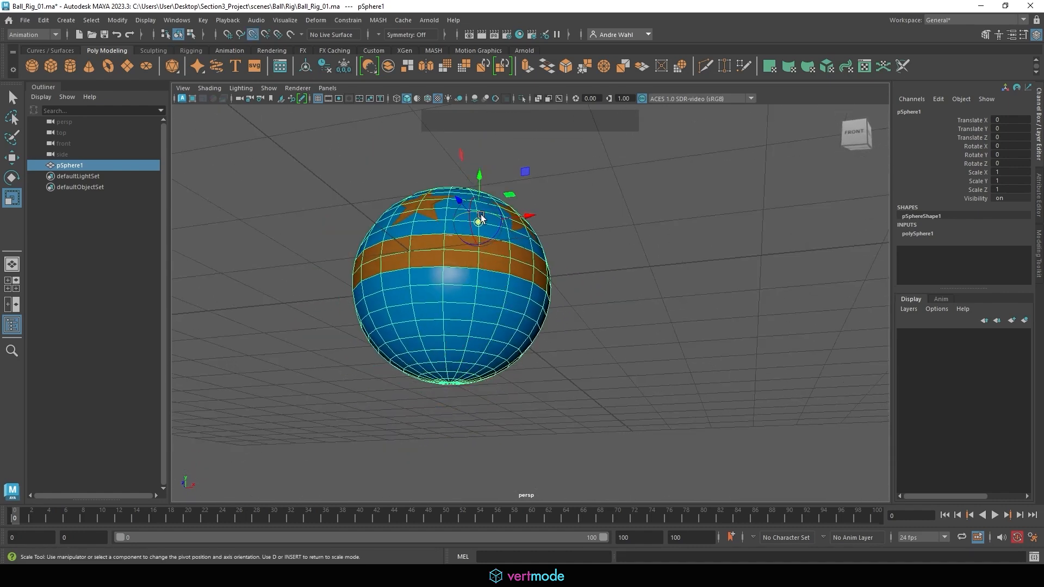
{"action": "middle_click_drag", "start_coordinate": [481, 214], "coordinate": [432, 282]}
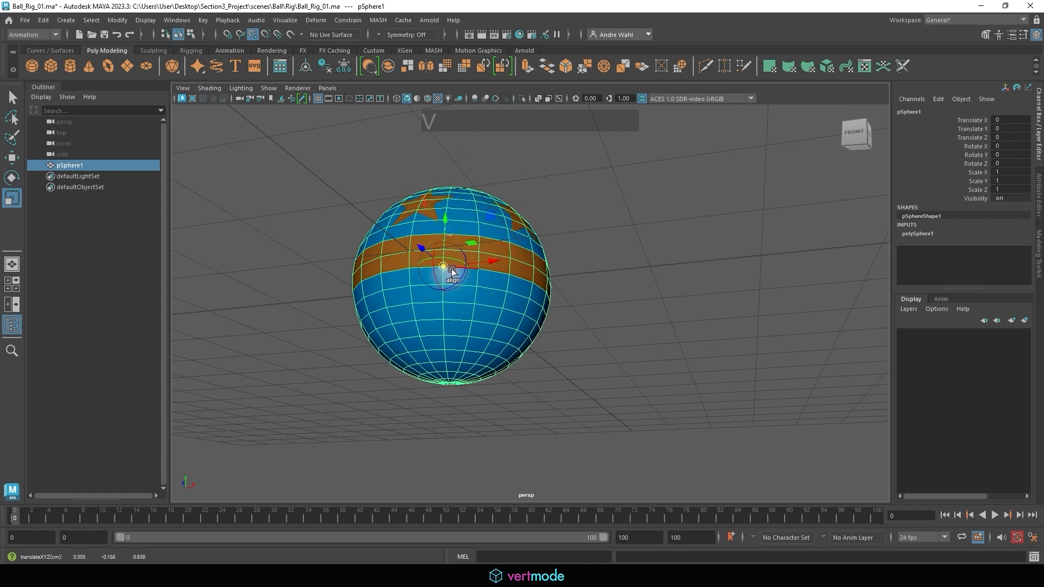
{"action": "left_click_drag", "start_coordinate": [449, 270], "coordinate": [488, 274]}
Snap the ball's pivot back onto its lowest vertex and leave pivot editing.
{"action": "left_click_drag", "start_coordinate": [451, 242], "coordinate": [472, 321]}
{"action": "left_click_drag", "start_coordinate": [567, 348], "coordinate": [454, 300], "text": "alt"}
{"action": "left_click_drag", "start_coordinate": [648, 266], "coordinate": [583, 326], "text": "alt"}
{"action": "middle_click_drag", "start_coordinate": [583, 326], "coordinate": [577, 216], "text": "alt"}
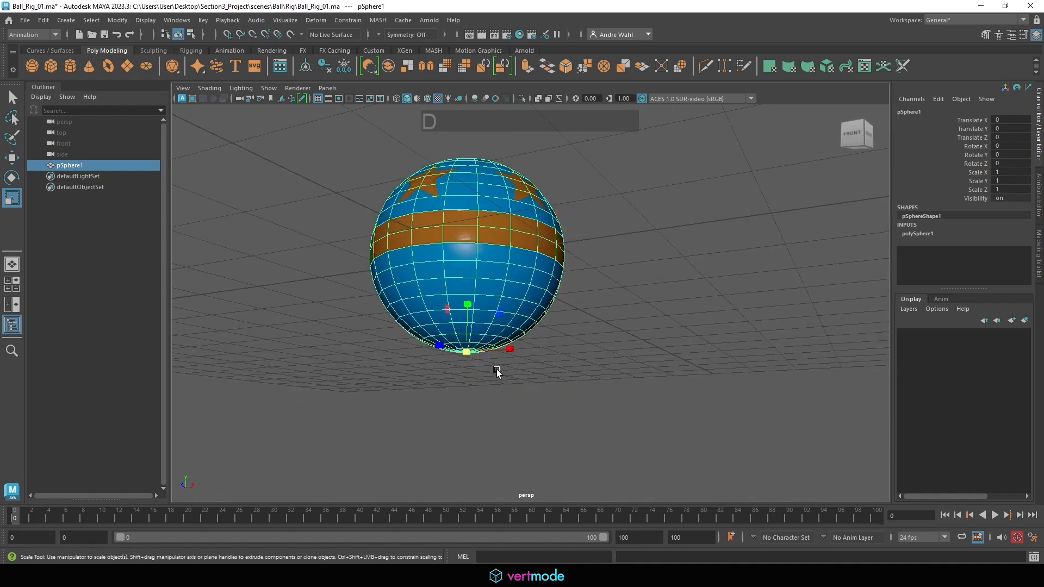
Test stretching the ball to about 1.812 in Y from the base pivot with the Scale tool, and undo it.
{"action": "key", "text": "w"}
{"action": "key", "text": "r"}
{"action": "left_click_drag", "start_coordinate": [468, 301], "coordinate": [524, 261]}
{"action": "key", "text": "ctrl+z"}
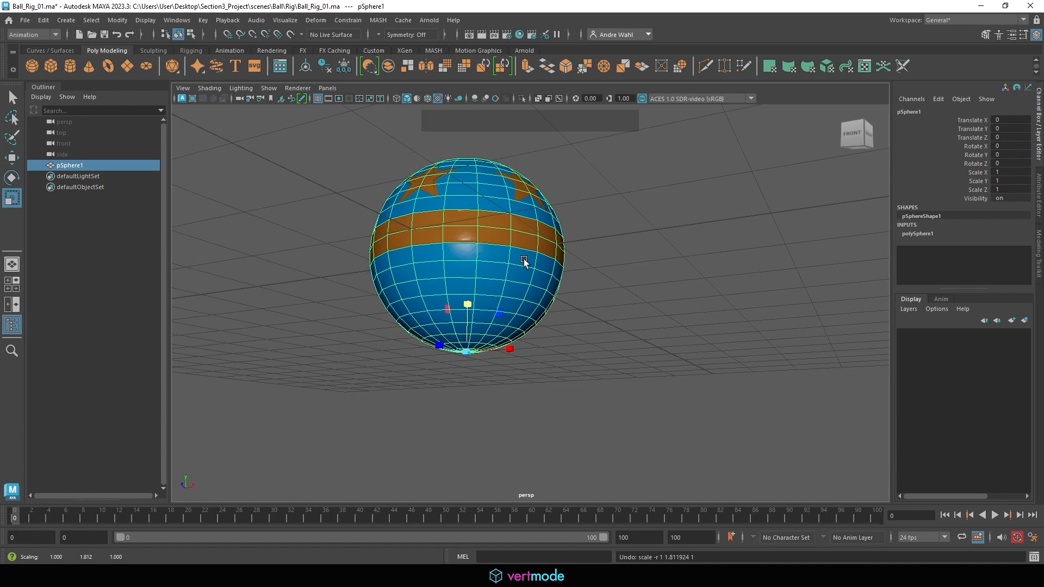
Activate the Move tool on the ball.
{"action": "middle_click_drag", "start_coordinate": [573, 280], "coordinate": [522, 318], "text": "alt"}
{"action": "right_click_drag", "start_coordinate": [522, 318], "coordinate": [525, 296], "text": "alt"}
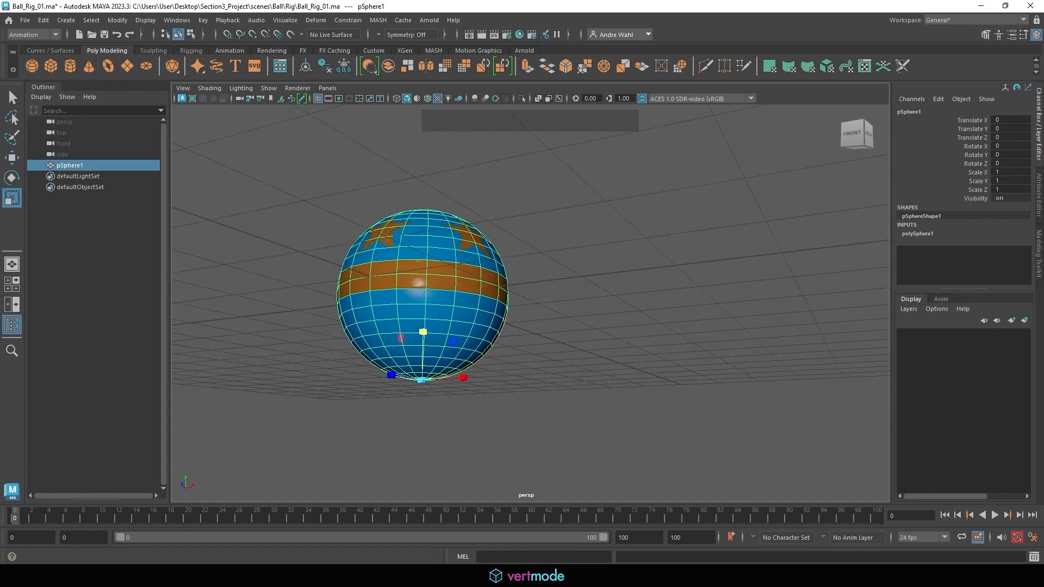
{"action": "left_click", "coordinate": [456, 215]}
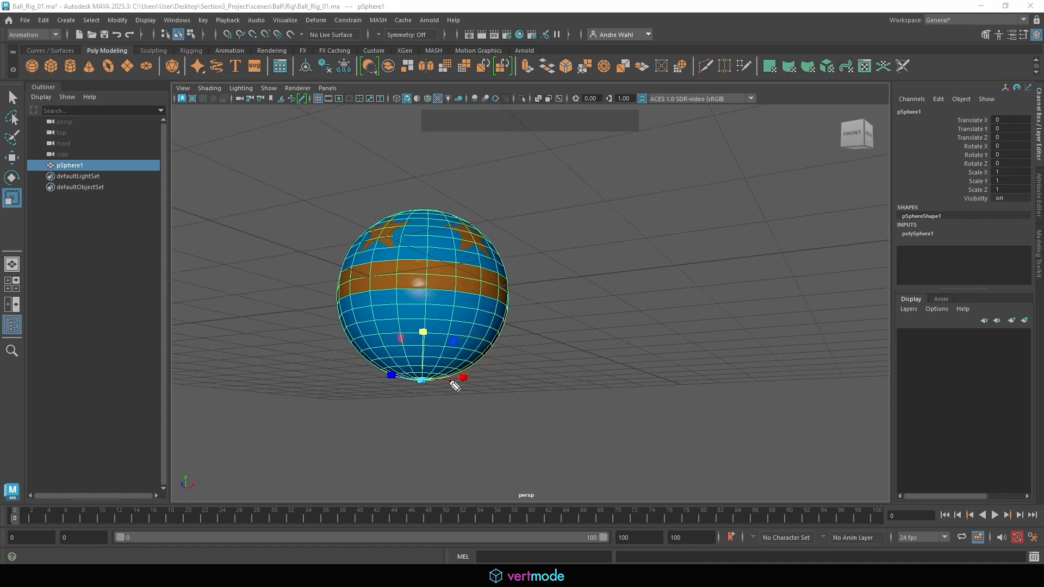
{"action": "mouse_move", "coordinate": [442, 384]}
{"action": "left_mouse_down"}
{"action": "mouse_move", "coordinate": [554, 338]}
{"action": "mouse_move", "coordinate": [540, 289]}
{"action": "mouse_move", "coordinate": [563, 281]}
{"action": "left_mouse_up"}
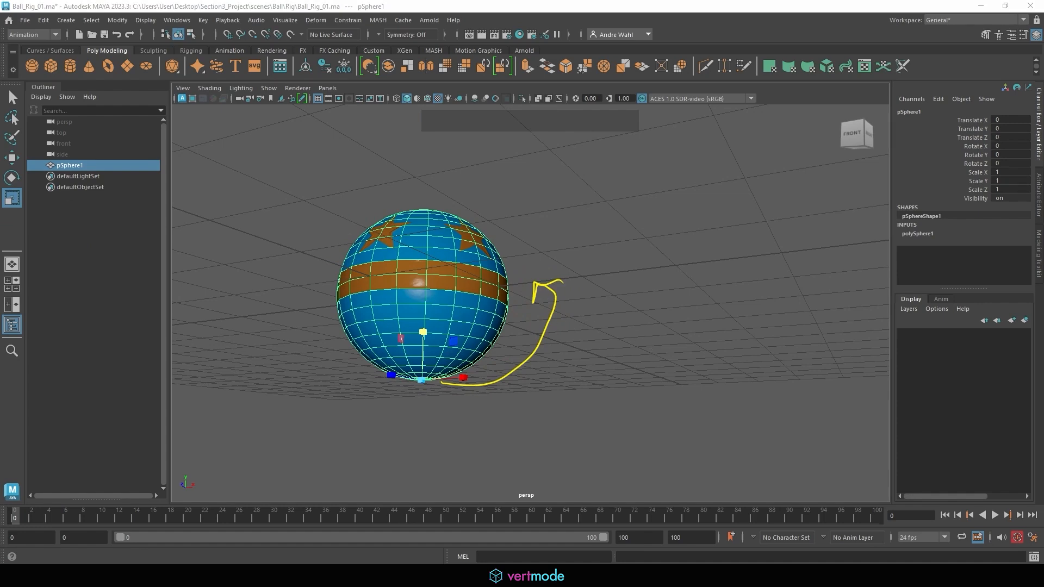
{"action": "middle_click_drag", "start_coordinate": [256, 202], "coordinate": [315, 249], "text": "alt"}
{"action": "key", "text": "w"}
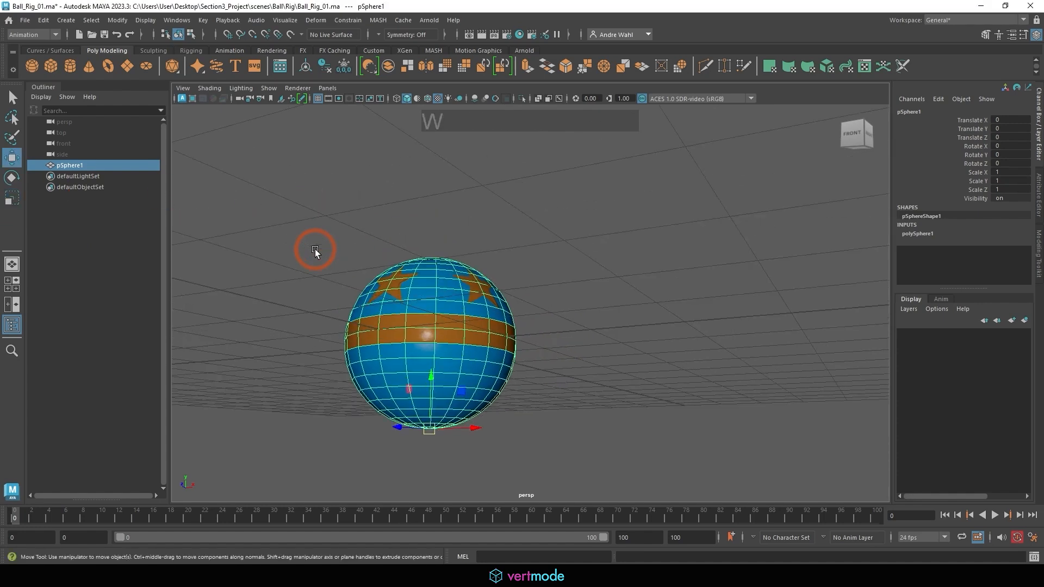
{"action": "left_click", "coordinate": [8, 87]}
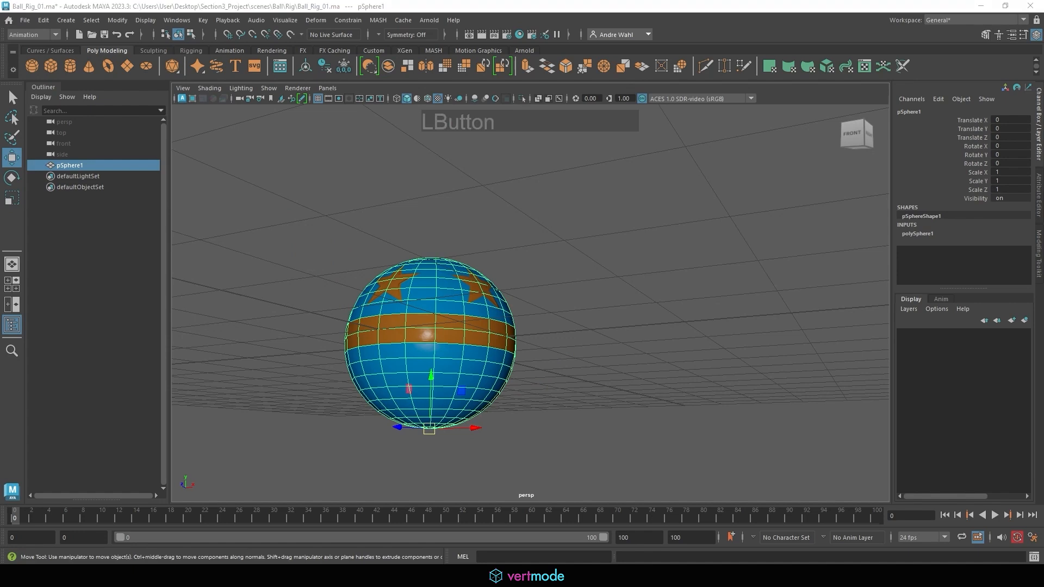
{"action": "mouse_move", "coordinate": [494, 130]}
{"action": "left_mouse_down"}
{"action": "mouse_move", "coordinate": [546, 195]}
{"action": "mouse_move", "coordinate": [555, 256]}
{"action": "left_mouse_up"}
{"action": "left_click_drag", "start_coordinate": [560, 220], "coordinate": [523, 263]}
{"action": "mouse_move", "coordinate": [647, 225]}
{"action": "left_mouse_down"}
{"action": "mouse_move", "coordinate": [650, 238]}
{"action": "mouse_move", "coordinate": [685, 236]}
{"action": "mouse_move", "coordinate": [740, 218]}
{"action": "mouse_move", "coordinate": [781, 226]}
{"action": "mouse_move", "coordinate": [806, 211]}
{"action": "left_mouse_up"}
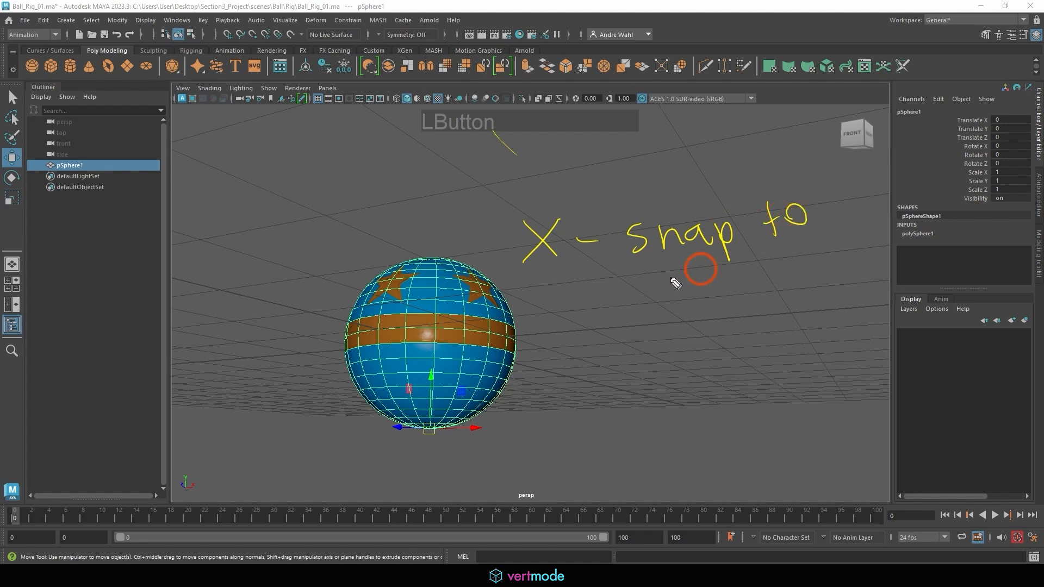
{"action": "mouse_move", "coordinate": [676, 279]}
{"action": "left_mouse_down"}
{"action": "mouse_move", "coordinate": [653, 288]}
{"action": "mouse_move", "coordinate": [685, 291]}
{"action": "mouse_move", "coordinate": [726, 269]}
{"action": "mouse_move", "coordinate": [735, 285]}
{"action": "left_mouse_up"}
{"action": "left_click_drag", "start_coordinate": [623, 316], "coordinate": [796, 296]}
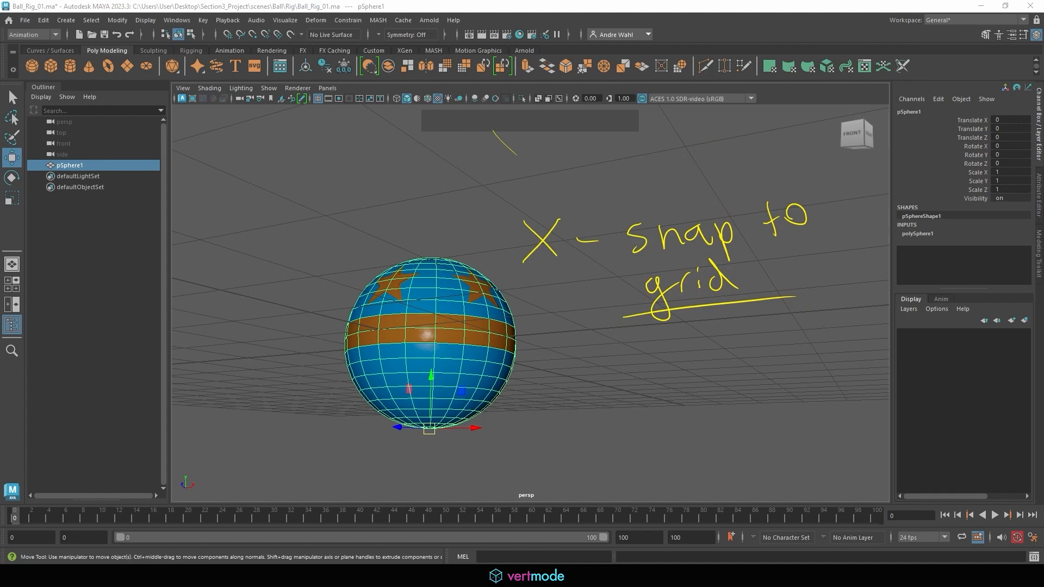
{"action": "key", "text": "Escape"}
Examine the ball's placement against the grid lines from above and from the front.
{"action": "right_click_drag", "start_coordinate": [305, 265], "coordinate": [256, 263], "text": "alt"}
{"action": "left_click_drag", "start_coordinate": [550, 310], "coordinate": [589, 299], "text": "alt"}
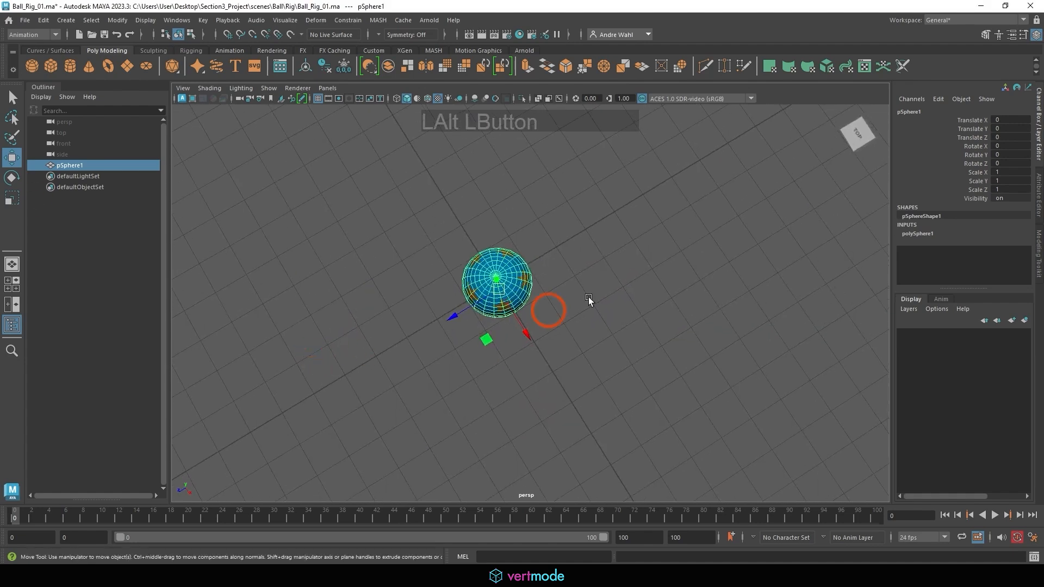
{"action": "right_click_drag", "start_coordinate": [422, 256], "coordinate": [389, 250], "text": "alt"}
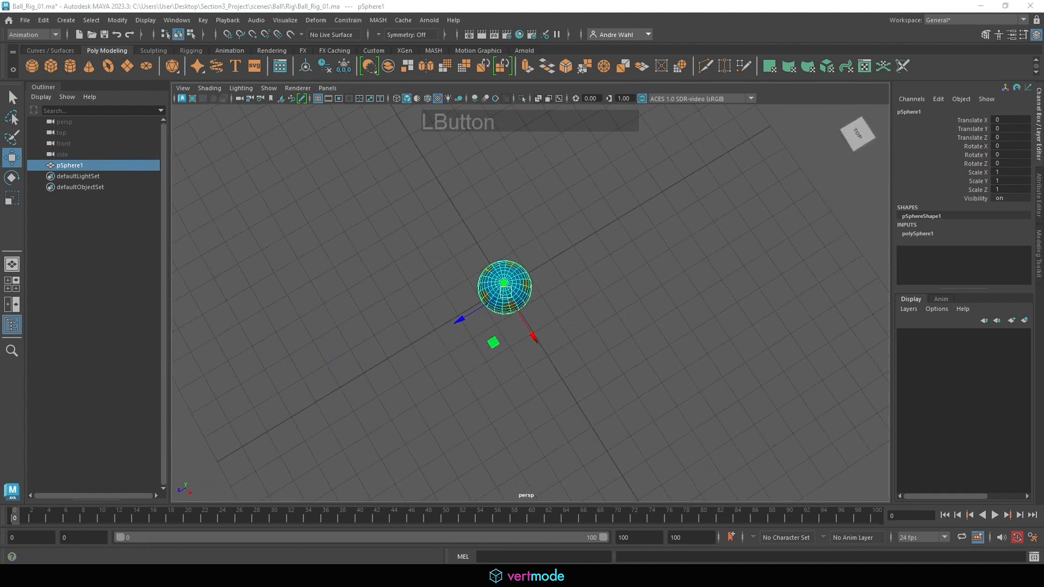
{"action": "left_click", "coordinate": [428, 238]}
{"action": "mouse_move", "coordinate": [485, 193]}
{"action": "left_mouse_down"}
{"action": "mouse_move", "coordinate": [443, 235]}
{"action": "mouse_move", "coordinate": [482, 245]}
{"action": "mouse_move", "coordinate": [532, 322]}
{"action": "mouse_move", "coordinate": [542, 303]}
{"action": "left_mouse_up"}
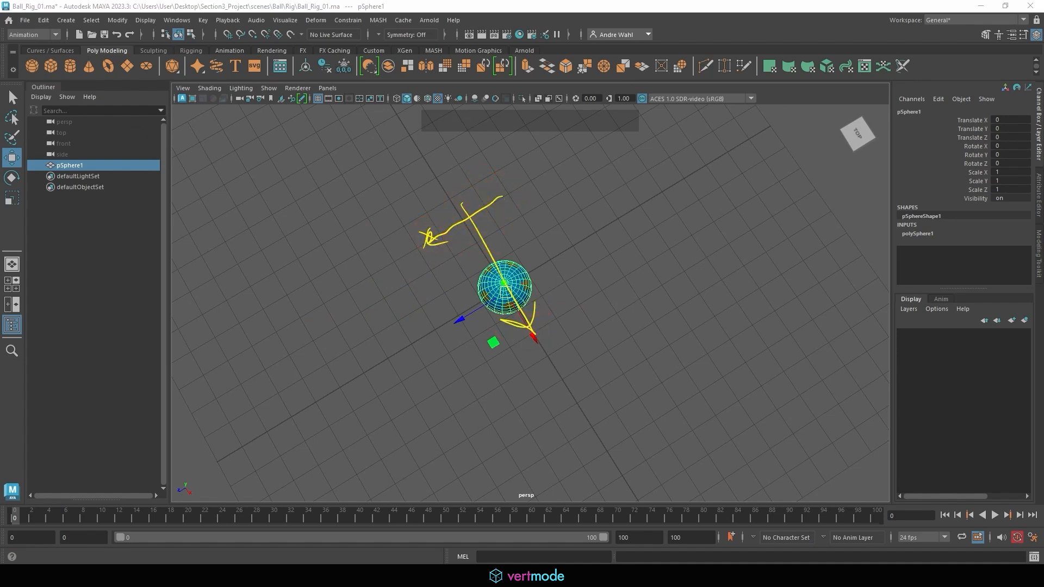
{"action": "left_click_drag", "start_coordinate": [435, 337], "coordinate": [432, 249], "text": "alt"}
{"action": "right_click_drag", "start_coordinate": [431, 249], "coordinate": [466, 303], "text": "alt"}
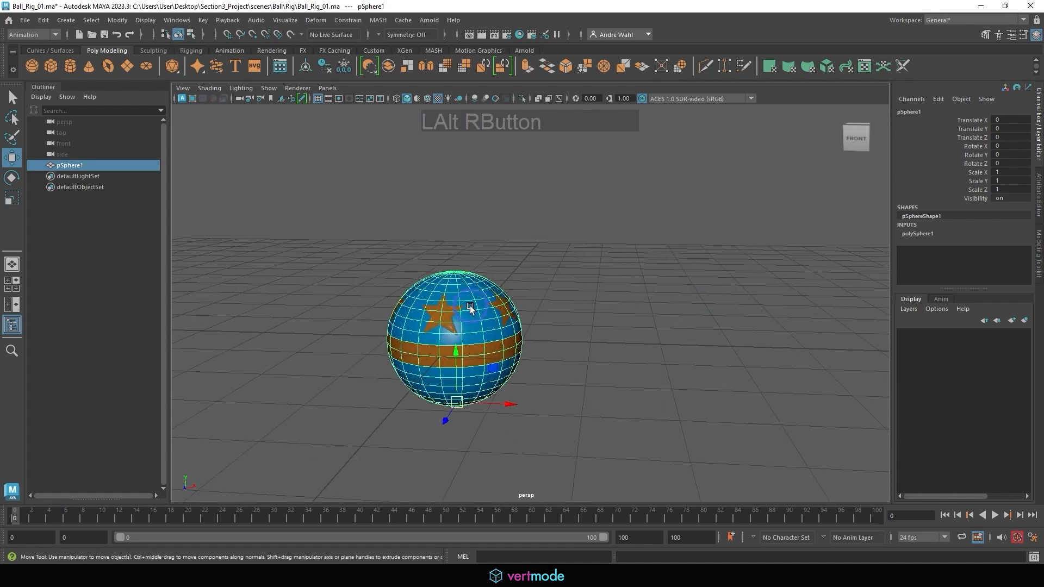
Raise the ball to Translate Y 1 with grid snapping so its base rests on the ground plane.
{"action": "left_click_drag", "start_coordinate": [466, 303], "coordinate": [491, 296], "text": "alt"}
{"action": "key", "text": "x"}
{"action": "middle_click_drag", "start_coordinate": [423, 309], "coordinate": [482, 327], "text": "alt"}
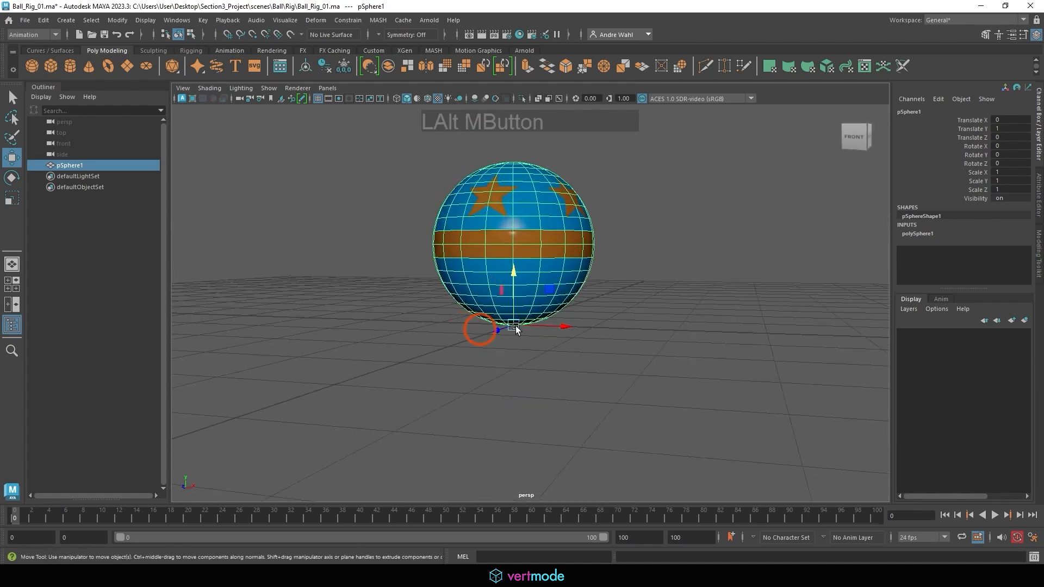
{"action": "right_click_drag", "start_coordinate": [481, 326], "coordinate": [506, 321], "text": "alt"}
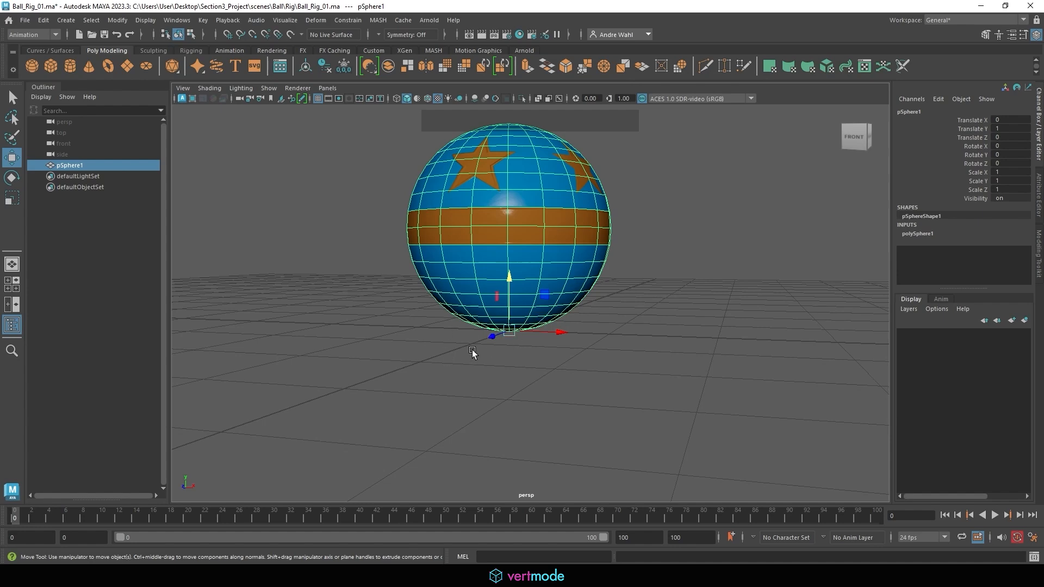
{"action": "right_click_drag", "start_coordinate": [554, 323], "coordinate": [375, 327], "text": "alt"}
{"action": "middle_click_drag", "start_coordinate": [382, 331], "coordinate": [385, 375], "text": "alt"}
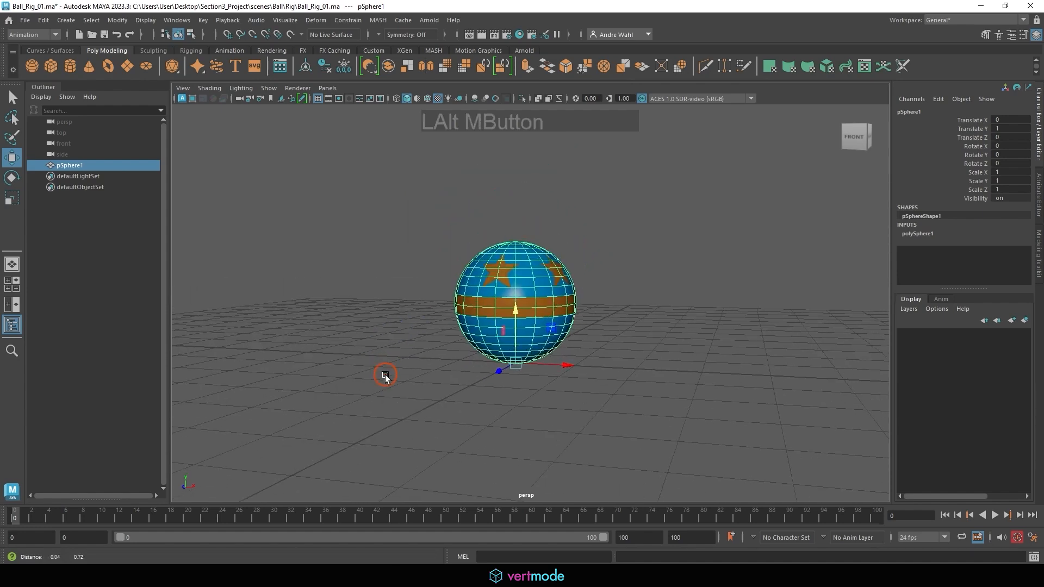
{"action": "left_click_drag", "start_coordinate": [514, 340], "coordinate": [468, 372], "text": "alt"}
{"action": "right_click_drag", "start_coordinate": [481, 357], "coordinate": [421, 353], "text": "alt"}
{"action": "left_click_drag", "start_coordinate": [419, 375], "coordinate": [546, 325], "text": "alt"}
Test scaling the ball from its base pivot, undo it, and reselect the ball with the Move tool.
{"action": "key", "text": "r"}
{"action": "key", "text": "ctrl+z"}
{"action": "left_click", "coordinate": [622, 375]}
{"action": "left_click", "coordinate": [506, 299]}
{"action": "key", "text": "w"}
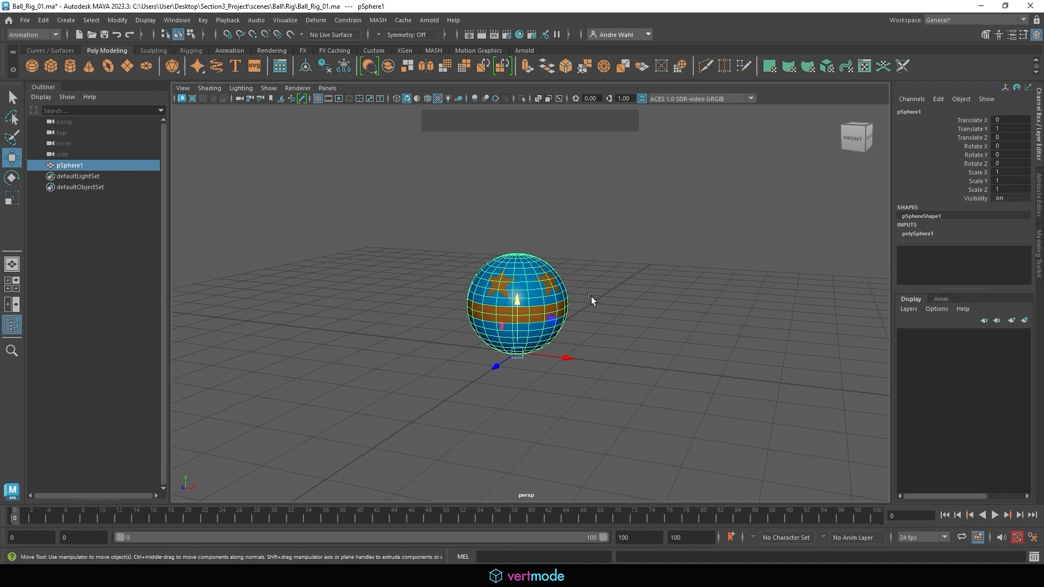
Set the ball's Translate and Rotate channels to 0, and undo the change.
{"action": "left_click_drag", "start_coordinate": [1001, 119], "coordinate": [982, 166]}
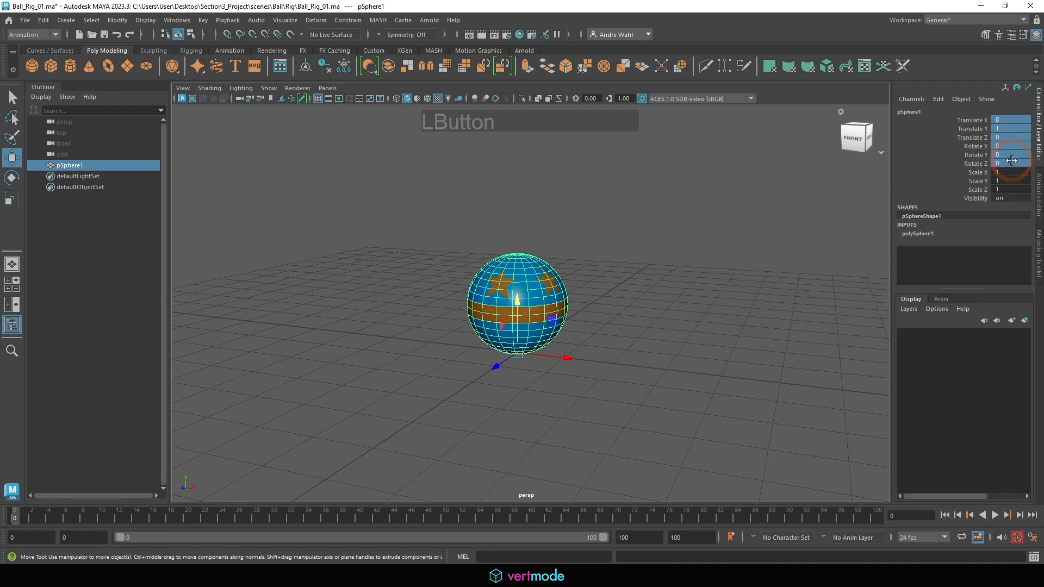
{"action": "type", "text": "0"}
{"action": "key", "text": "KP_Enter"}
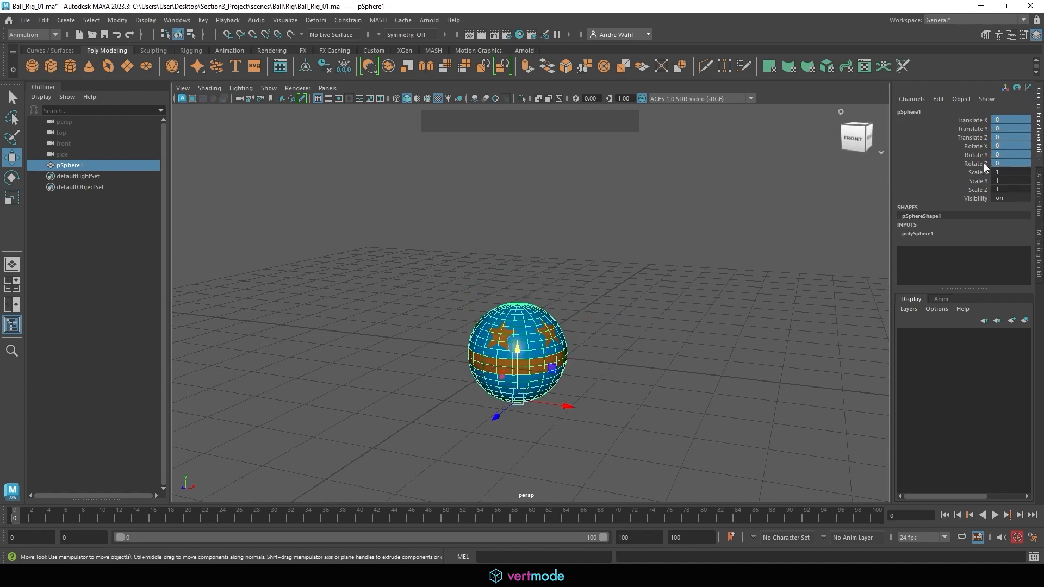
{"action": "key", "text": "alt"}
{"action": "middle_click_drag", "start_coordinate": [628, 272], "coordinate": [614, 223], "text": "alt"}
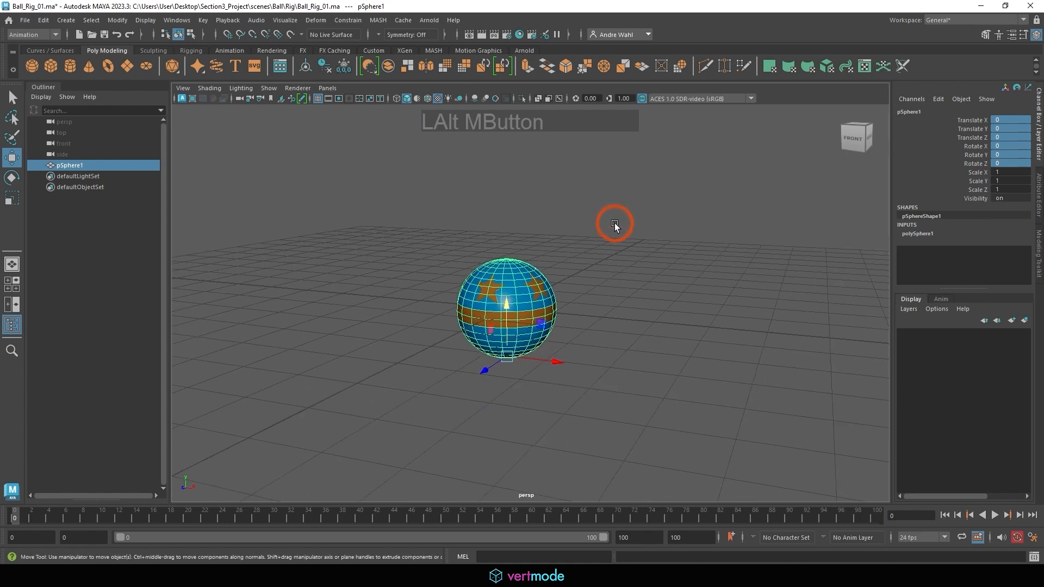
{"action": "key", "text": "ctrl"}
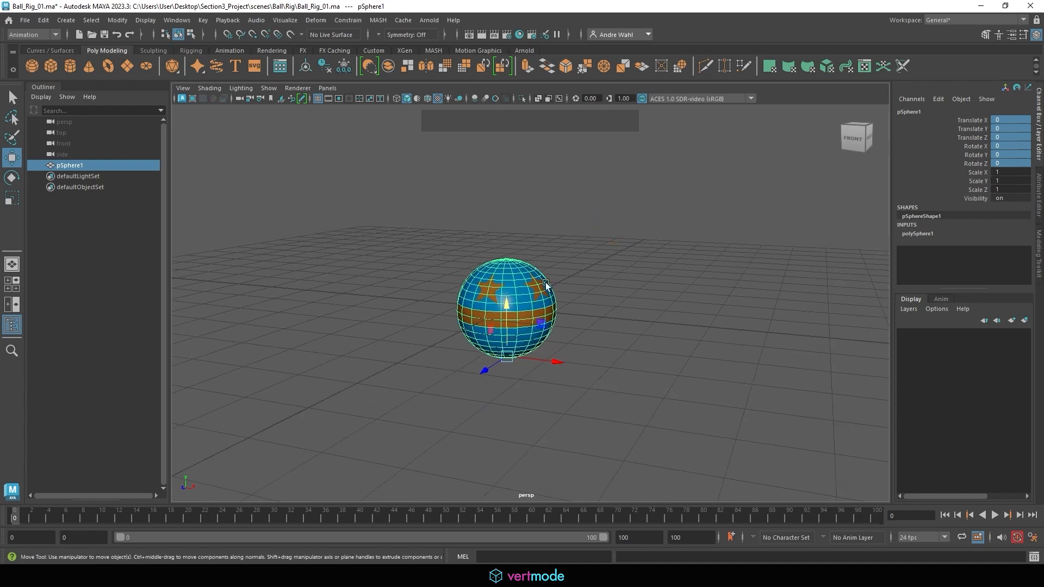
{"action": "left_click_drag", "start_coordinate": [524, 288], "coordinate": [505, 286], "text": "alt"}
{"action": "middle_click_drag", "start_coordinate": [614, 291], "coordinate": [600, 311], "text": "alt"}
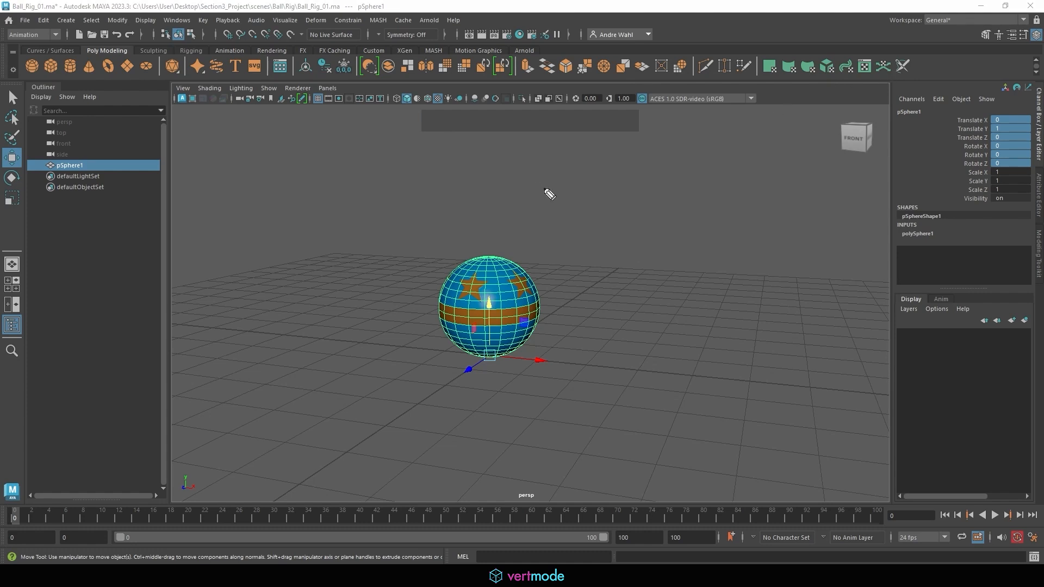
{"action": "left_click", "coordinate": [543, 211]}
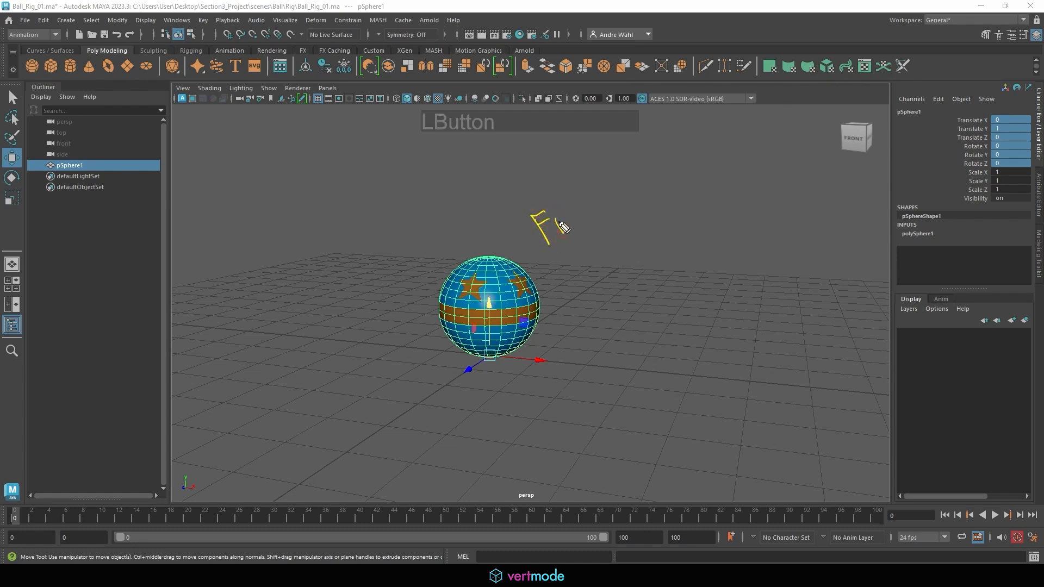
{"action": "mouse_move", "coordinate": [588, 220]}
{"action": "left_mouse_down"}
{"action": "mouse_move", "coordinate": [664, 172]}
{"action": "mouse_move", "coordinate": [709, 174]}
{"action": "left_mouse_up"}
{"action": "mouse_move", "coordinate": [727, 140]}
{"action": "left_mouse_down"}
{"action": "mouse_move", "coordinate": [744, 152]}
{"action": "mouse_move", "coordinate": [783, 137]}
{"action": "mouse_move", "coordinate": [774, 149]}
{"action": "left_mouse_up"}
{"action": "left_click_drag", "start_coordinate": [532, 268], "coordinate": [816, 157]}
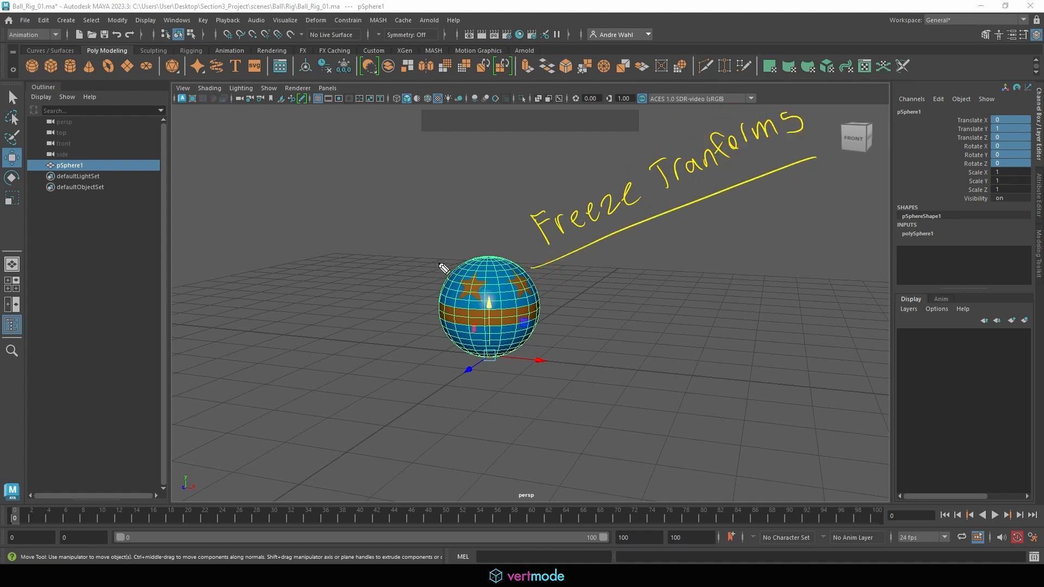
{"action": "left_click_drag", "start_coordinate": [435, 263], "coordinate": [422, 327]}
{"action": "left_click_drag", "start_coordinate": [452, 244], "coordinate": [476, 265]}
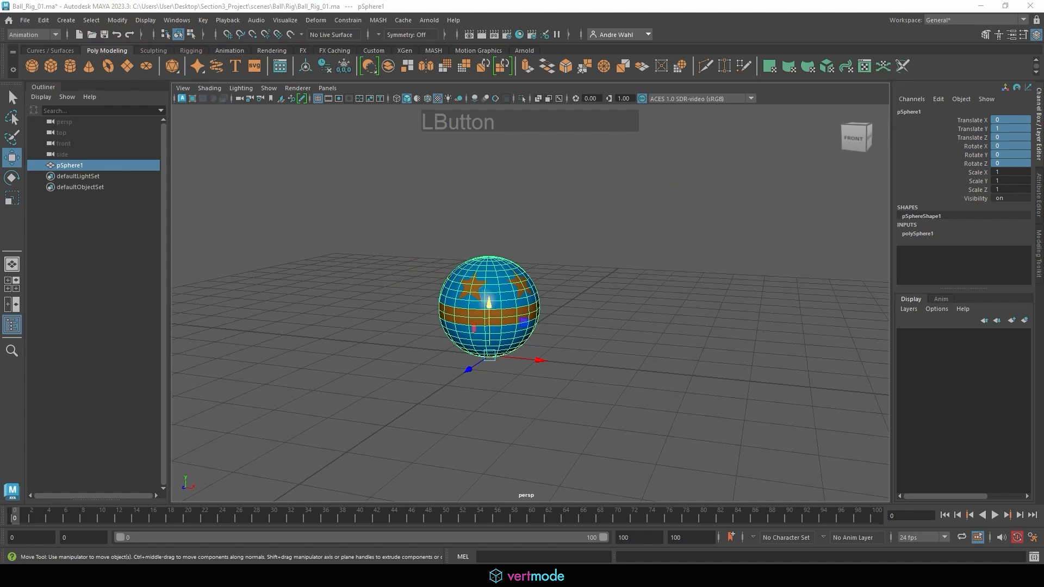
Freeze the transformations of the ball at its current position on the grid.
{"action": "left_click", "coordinate": [119, 20]}
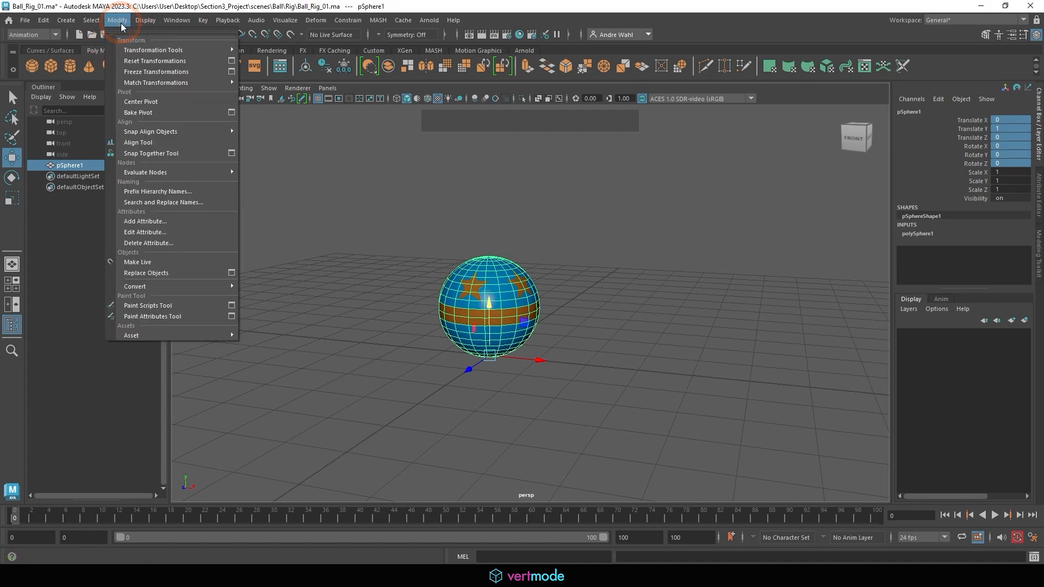
{"action": "left_click", "coordinate": [133, 71]}
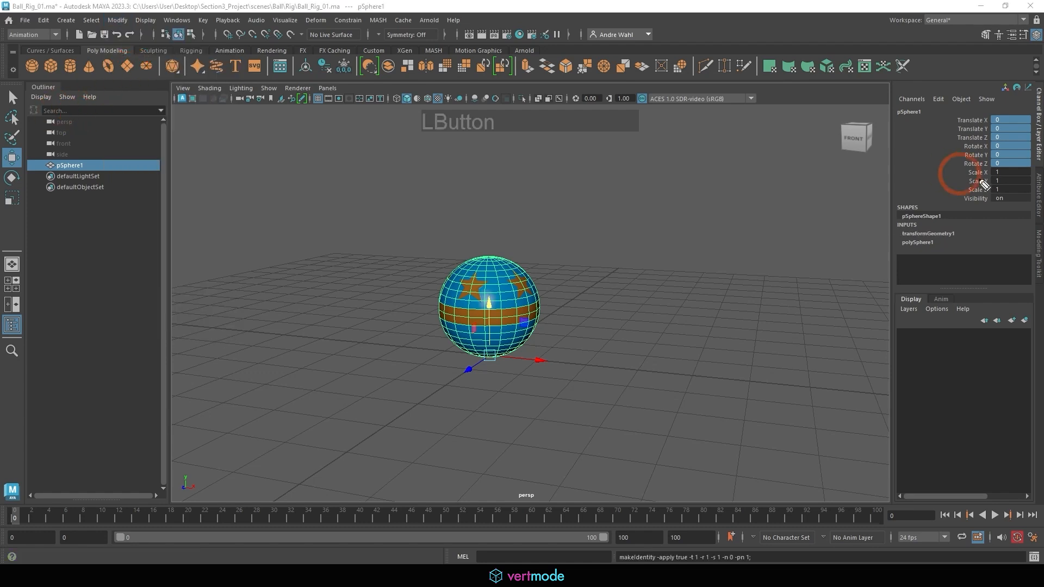
{"action": "mouse_move", "coordinate": [992, 172]}
{"action": "left_mouse_down"}
{"action": "mouse_move", "coordinate": [1003, 104]}
{"action": "mouse_move", "coordinate": [958, 169]}
{"action": "left_mouse_up"}
{"action": "middle_click_drag", "start_coordinate": [461, 264], "coordinate": [464, 236], "text": "alt"}
Test squashing the ball to about 0.343 in Y and raising it to Translate Y 3.5.
{"action": "key", "text": "r"}
{"action": "left_click_drag", "start_coordinate": [497, 263], "coordinate": [570, 277]}
{"action": "middle_click_drag", "start_coordinate": [570, 276], "coordinate": [559, 311], "text": "alt"}
{"action": "key", "text": "w"}
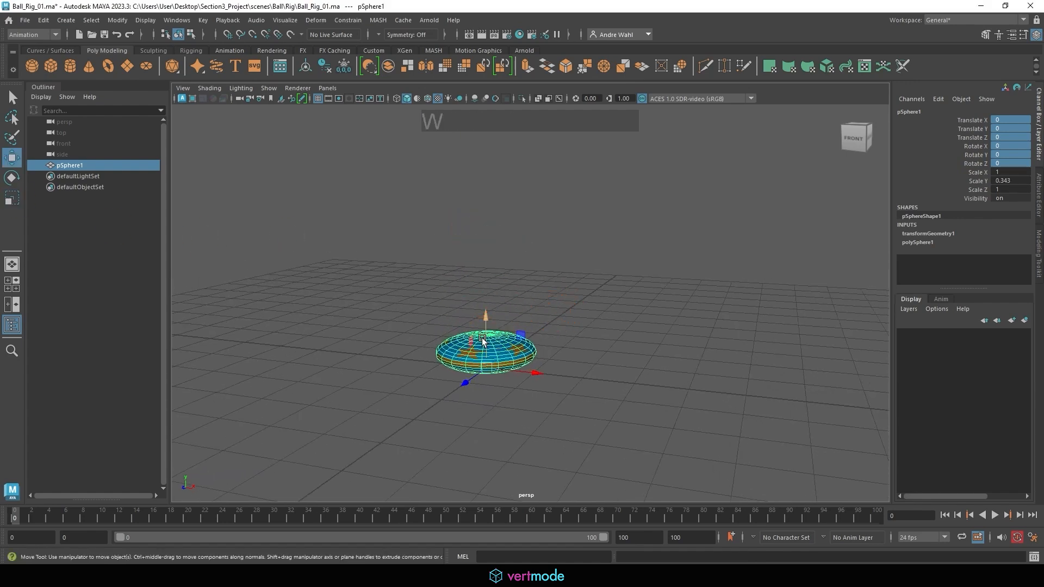
{"action": "left_click_drag", "start_coordinate": [487, 321], "coordinate": [486, 159]}
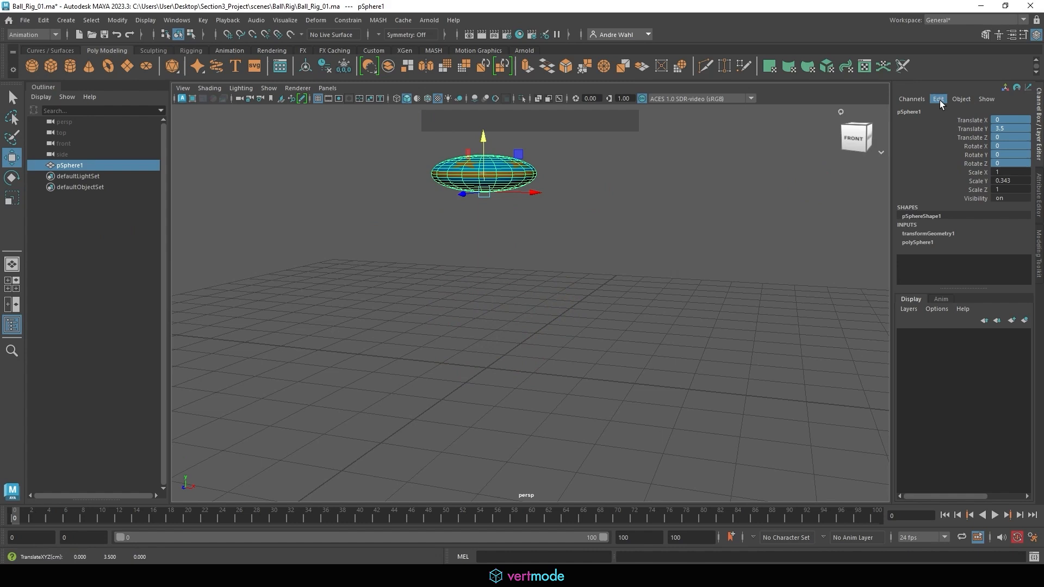
Reset the ball's Translate and Rotate channels to 0 and its Scale Y to 1.
{"action": "left_click", "coordinate": [997, 120]}
{"action": "left_click", "coordinate": [1011, 157], "text": "shift"}
{"action": "left_click", "coordinate": [1006, 163], "text": "shift"}
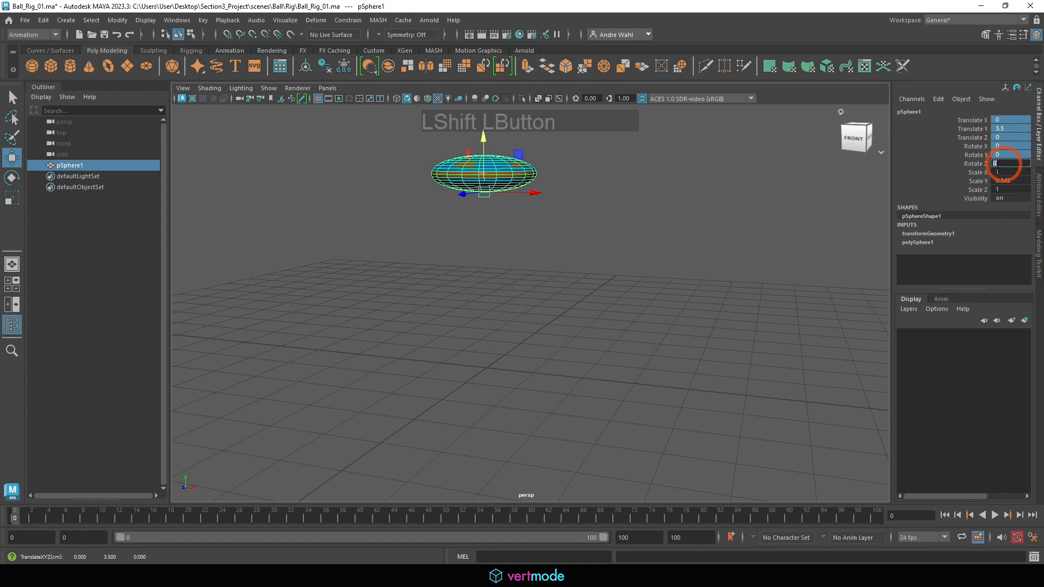
{"action": "type", "text": "0"}
{"action": "key", "text": "KP_Enter"}
{"action": "left_click", "coordinate": [1025, 181]}
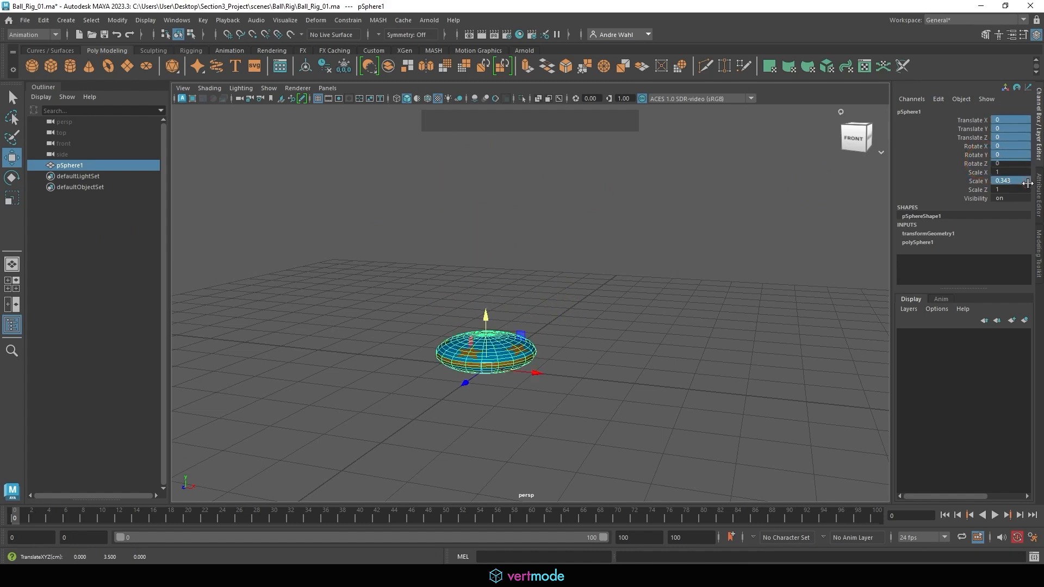
{"action": "type", "text": "1"}
{"action": "key", "text": "KP_Enter"}
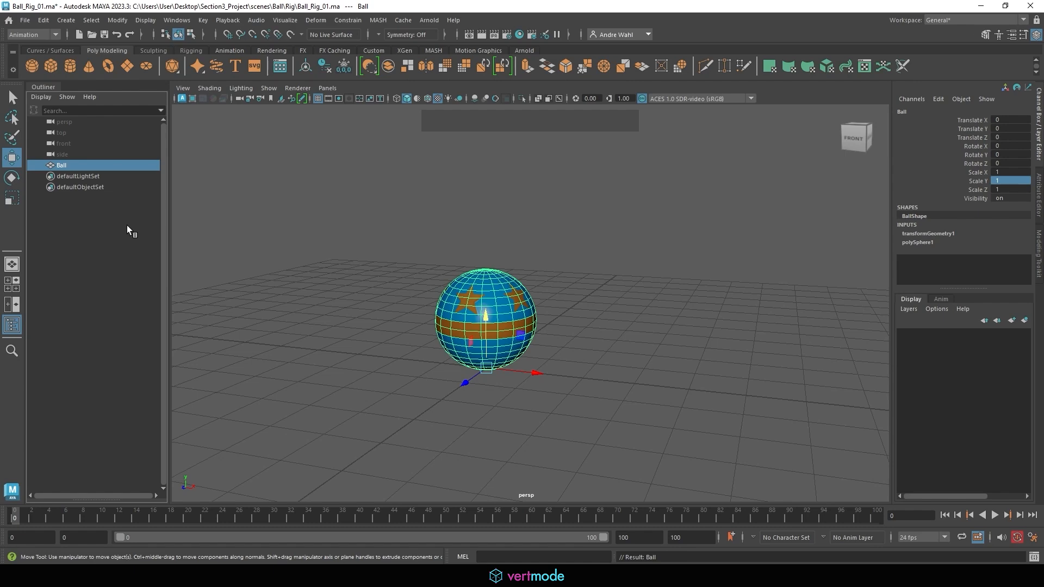
Group the Ball object under a new parent group.
{"action": "left_click", "coordinate": [66, 169]}
{"action": "key", "text": "ctrl+g"}
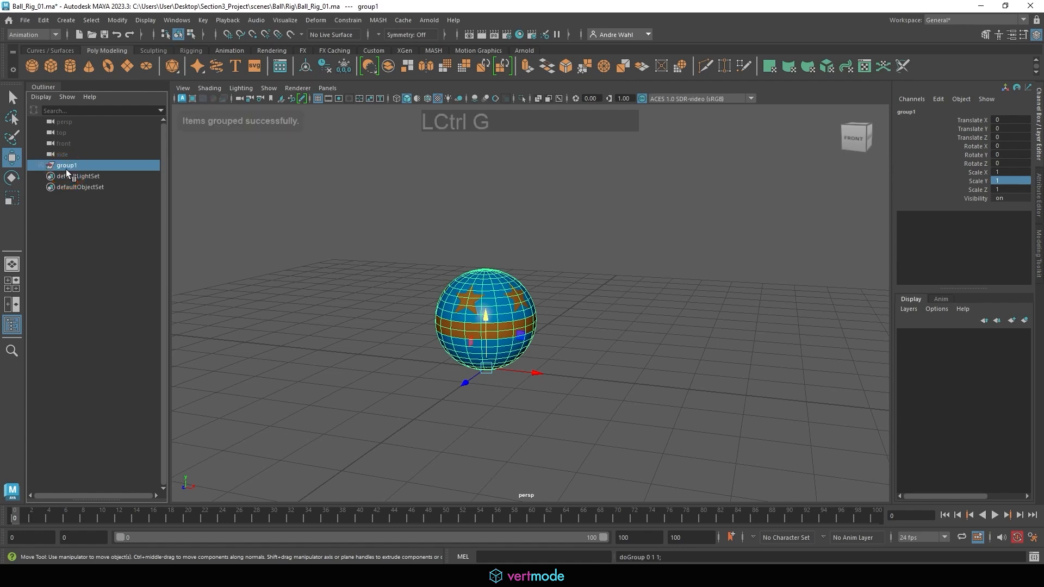
{"action": "middle_click_drag", "start_coordinate": [320, 218], "coordinate": [424, 193], "text": "alt"}
{"action": "right_click_drag", "start_coordinate": [424, 194], "coordinate": [589, 212], "text": "alt"}
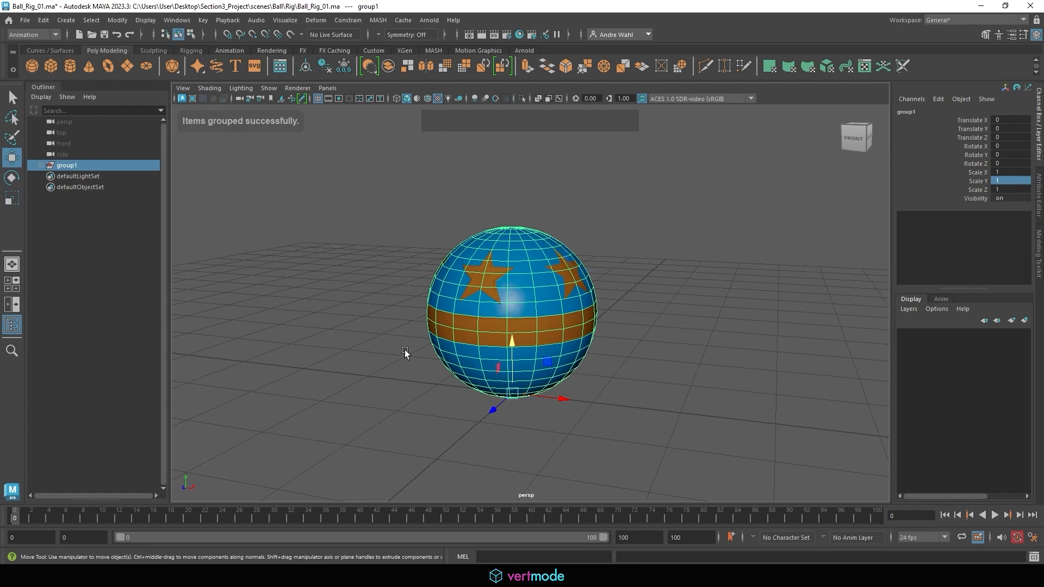
{"action": "mouse_move", "coordinate": [537, 318]}
{"action": "left_mouse_down", "text": "alt"}
{"action": "mouse_move", "coordinate": [505, 292]}
{"action": "mouse_move", "coordinate": [522, 263]}
{"action": "mouse_move", "coordinate": [544, 299]}
{"action": "mouse_move", "coordinate": [535, 325]}
{"action": "left_mouse_up", "text": "alt"}
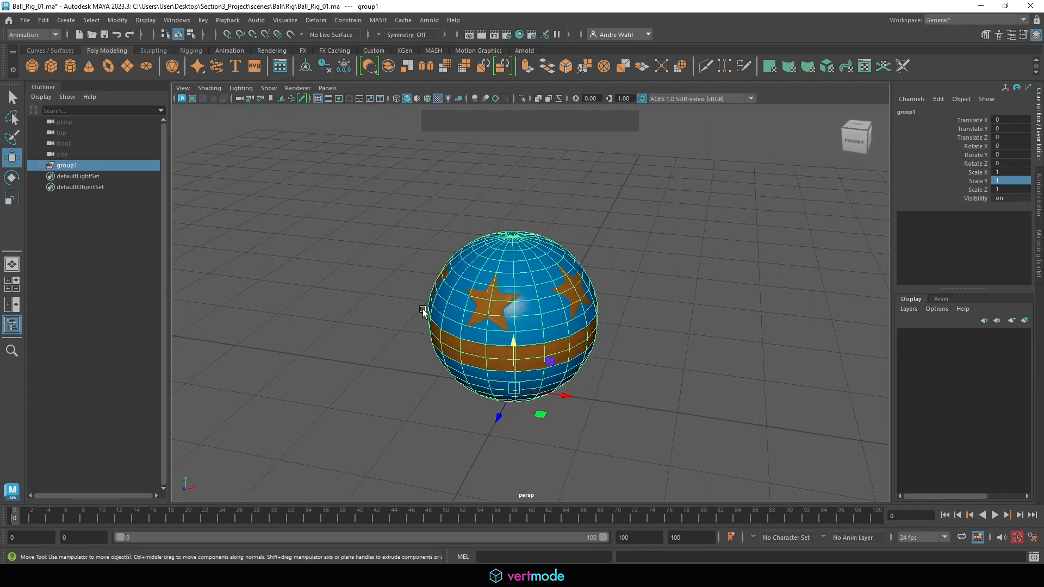
Expand the new group and test scaling, moving and rotating it from the base pivot, undoing each transform.
{"action": "key", "text": "r"}
{"action": "left_click", "coordinate": [41, 165]}
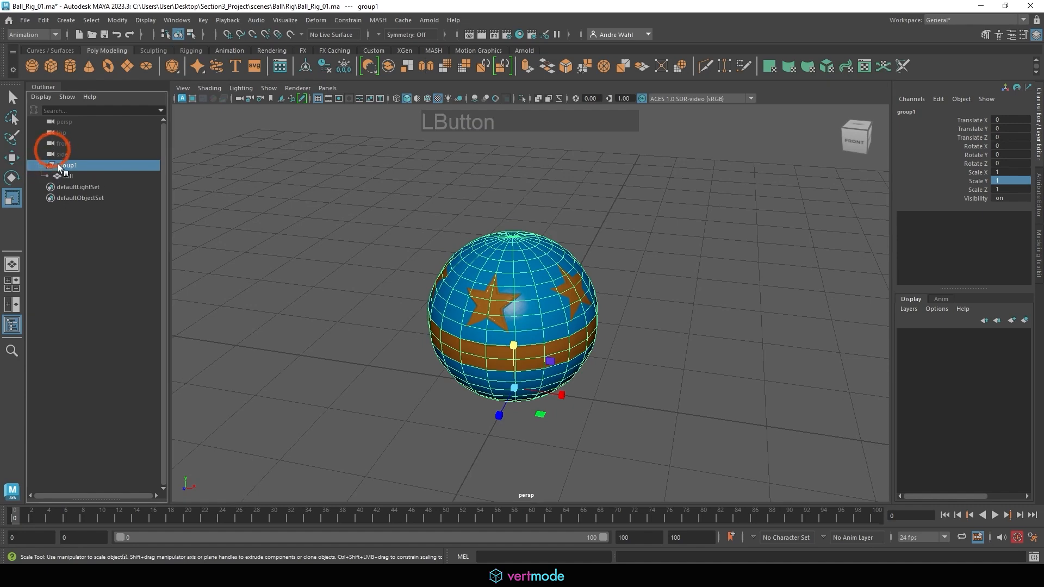
{"action": "left_click", "coordinate": [514, 358]}
{"action": "left_click_drag", "start_coordinate": [513, 358], "coordinate": [446, 272]}
{"action": "key", "text": "ctrl+z"}
{"action": "key", "text": "w"}
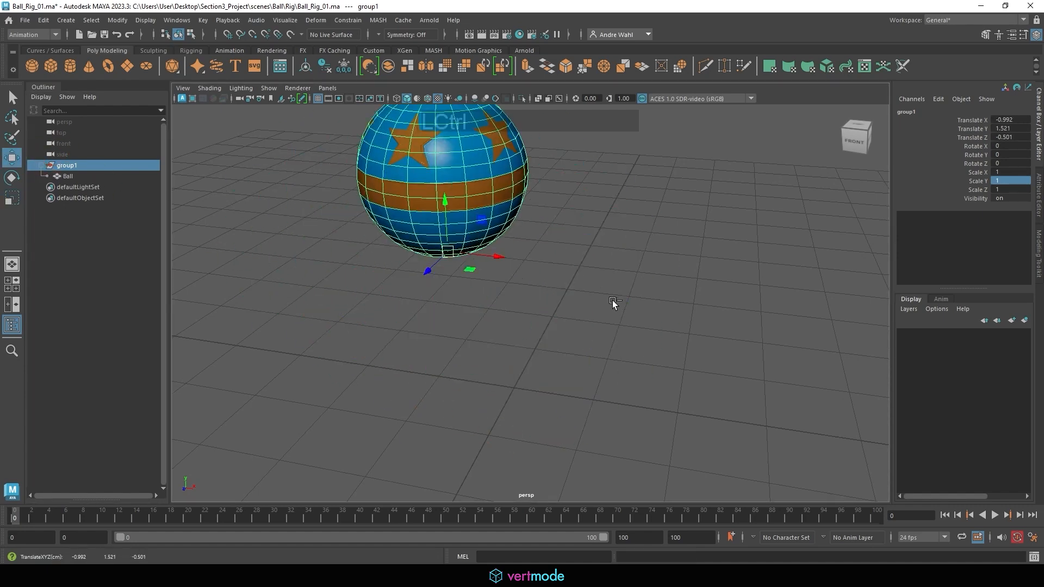
{"action": "key", "text": "ctrl+z"}
{"action": "key", "text": "e"}
{"action": "mouse_move", "coordinate": [532, 354]}
{"action": "left_mouse_down"}
{"action": "mouse_move", "coordinate": [566, 380]}
{"action": "mouse_move", "coordinate": [513, 401]}
{"action": "mouse_move", "coordinate": [533, 351]}
{"action": "left_mouse_up"}
{"action": "key", "text": "ctrl+z"}
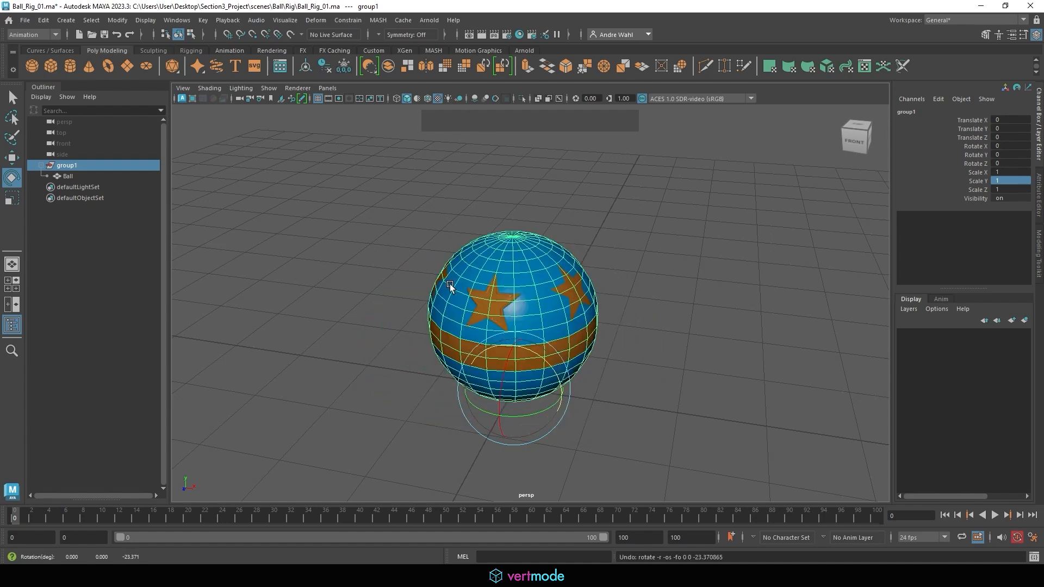
Rename the group that contains the ball as Ball_Rig.
{"action": "left_click", "coordinate": [68, 176]}
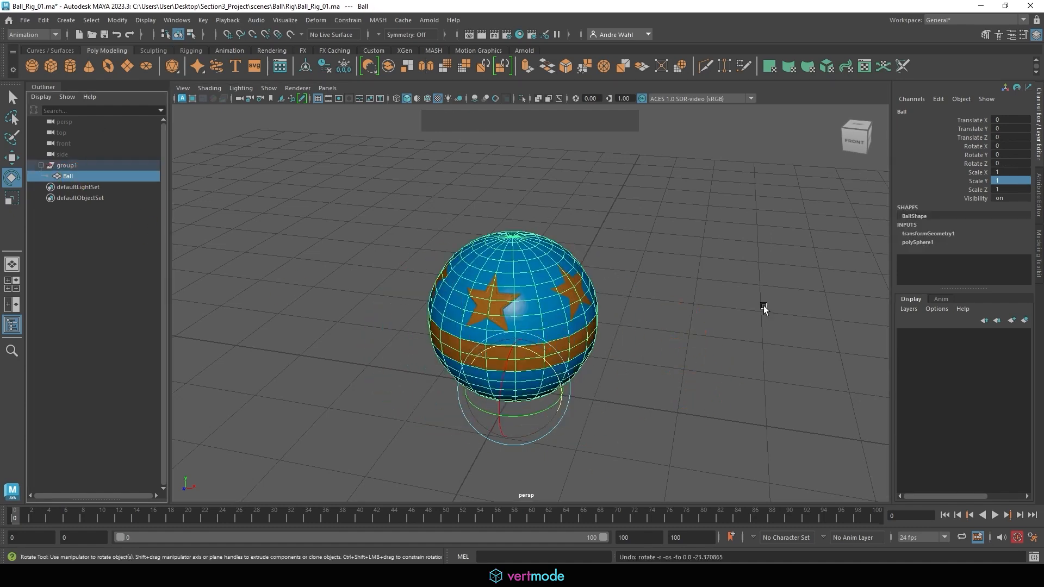
{"action": "left_click", "coordinate": [63, 165]}
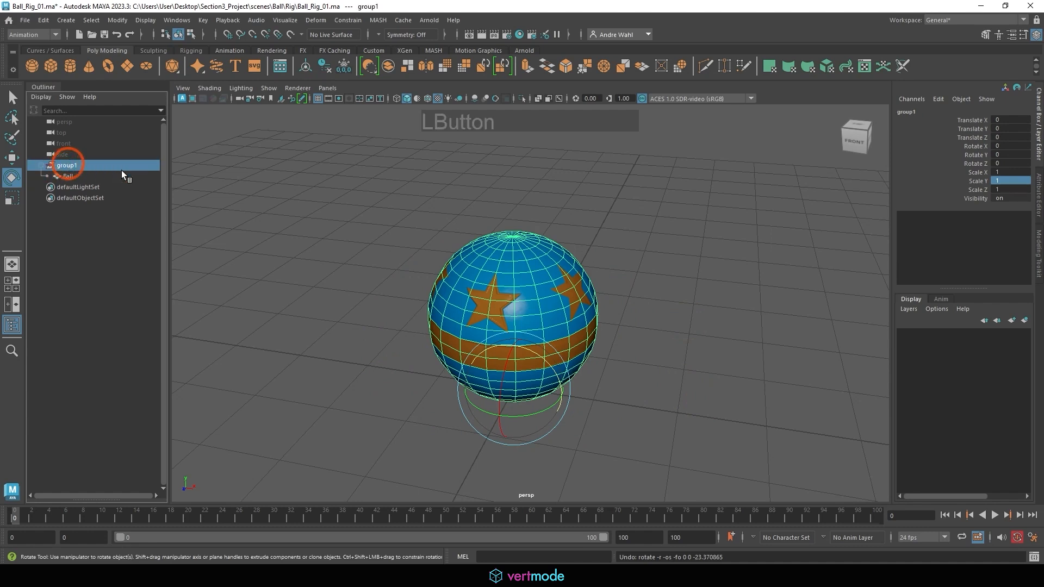
{"action": "double_click", "coordinate": [87, 166]}
{"action": "type", "text": "Ball"}
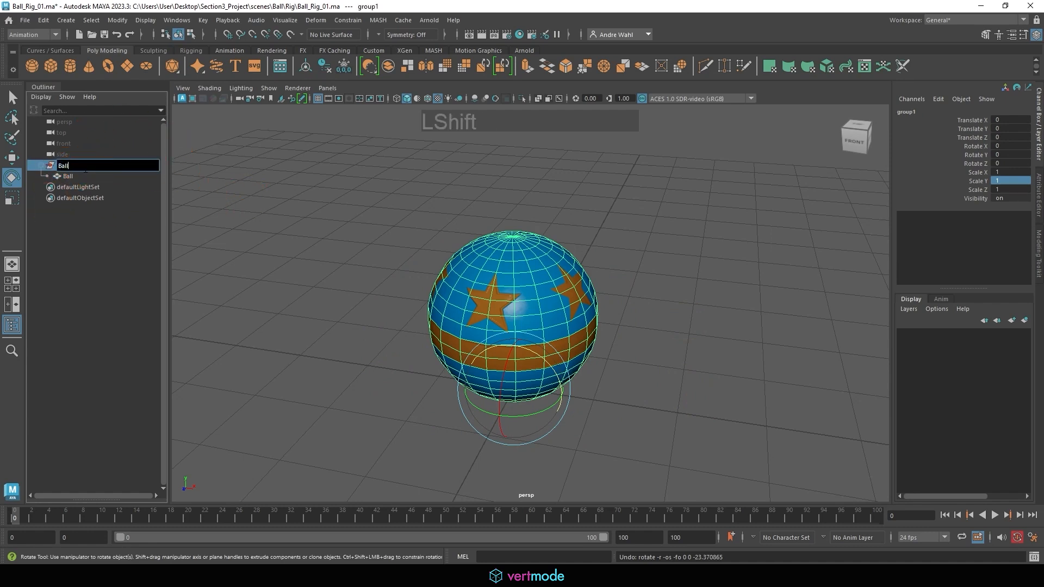
{"action": "type", "text": "_Rig"}
{"action": "key", "text": "Return"}
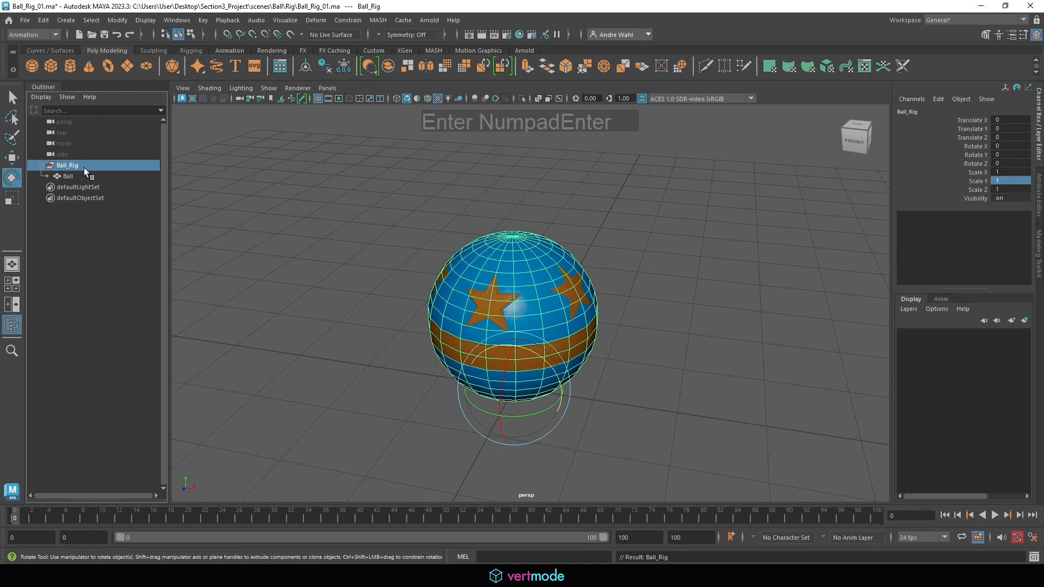
Create a polygon cube at the origin beneath the ball with the Move tool active.
{"action": "key", "text": "w"}
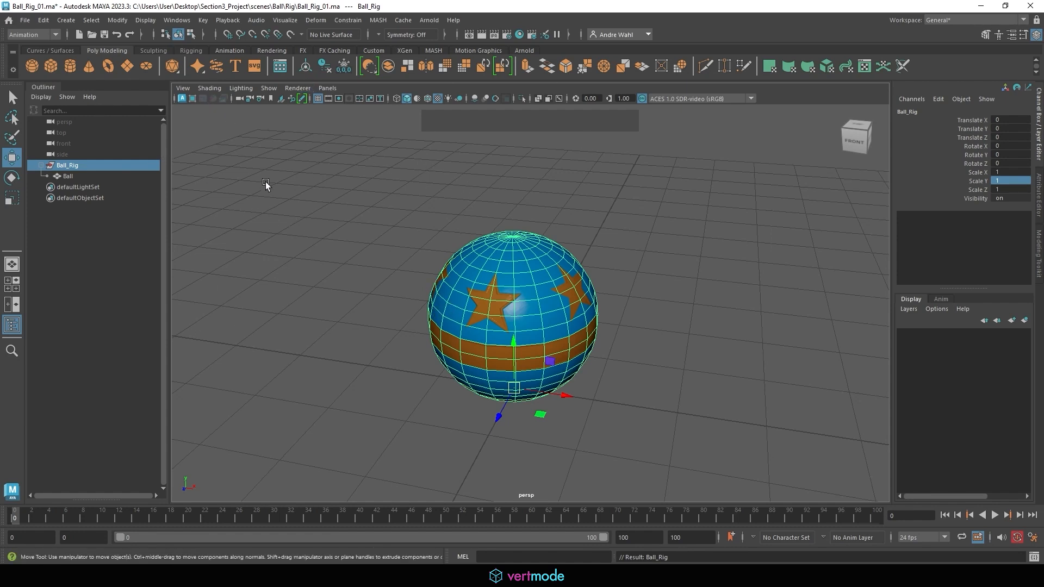
{"action": "left_click", "coordinate": [48, 62]}
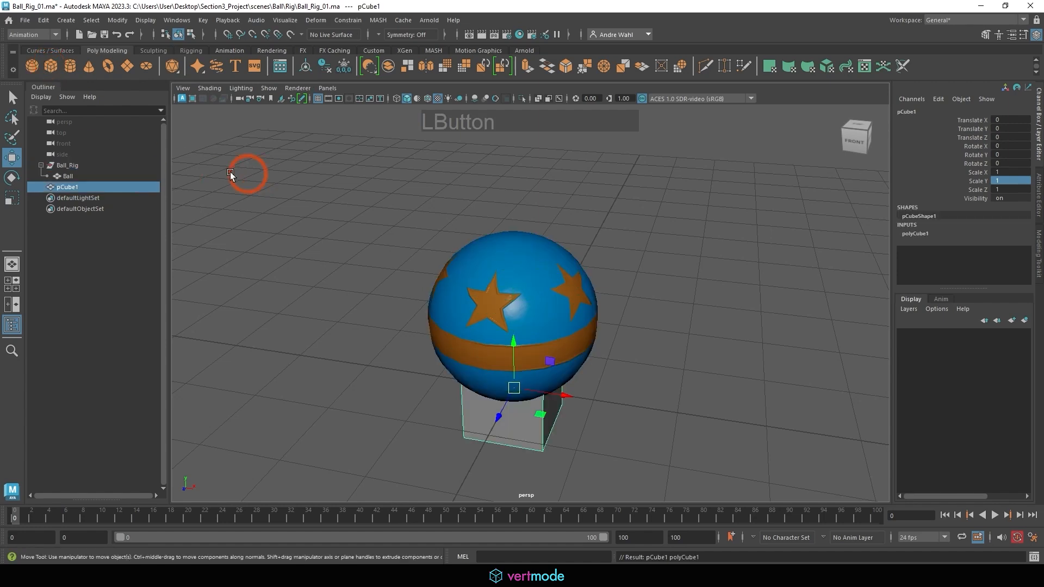
{"action": "middle_click_drag", "start_coordinate": [500, 281], "coordinate": [503, 196], "text": "alt"}
{"action": "left_click_drag", "start_coordinate": [503, 196], "coordinate": [510, 229], "text": "alt"}
Hide the Ball mesh by setting its Visibility to 0.
{"action": "left_click", "coordinate": [493, 187]}
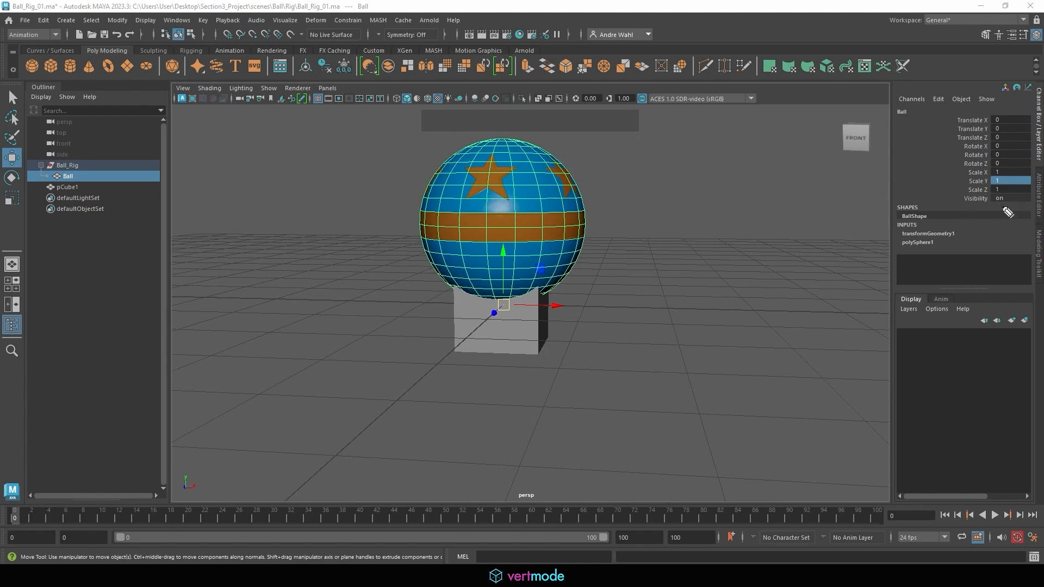
{"action": "mouse_move", "coordinate": [1009, 212]}
{"action": "left_mouse_down"}
{"action": "mouse_move", "coordinate": [1001, 188]}
{"action": "mouse_move", "coordinate": [983, 210]}
{"action": "left_mouse_up"}
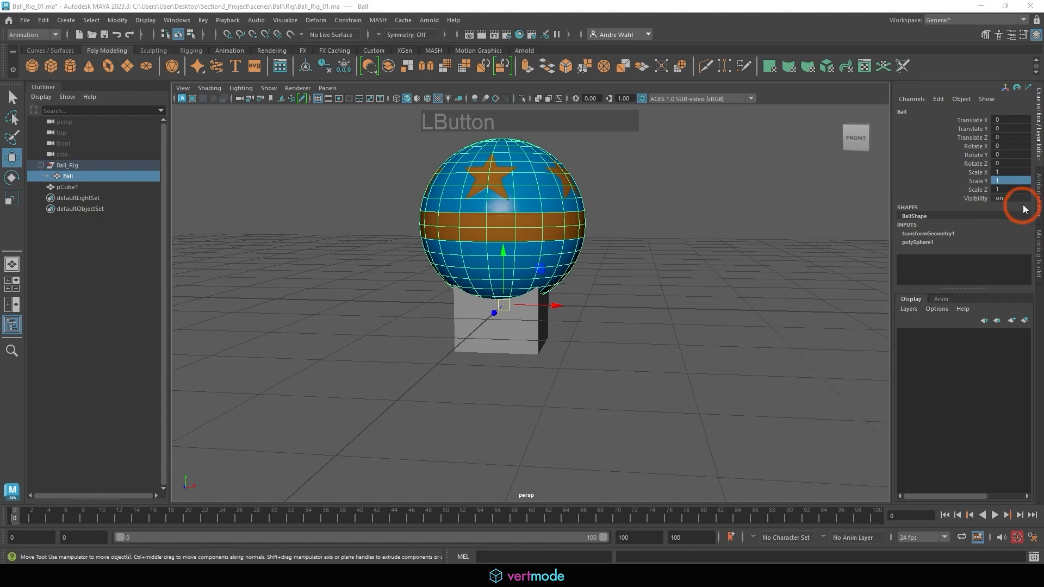
{"action": "type", "text": "0"}
{"action": "key", "text": "Return"}
Snap the cube's pivot to its base with vertex snapping, and grid-snap the cube up to Translate Y 0.5.
{"action": "left_click", "coordinate": [463, 329]}
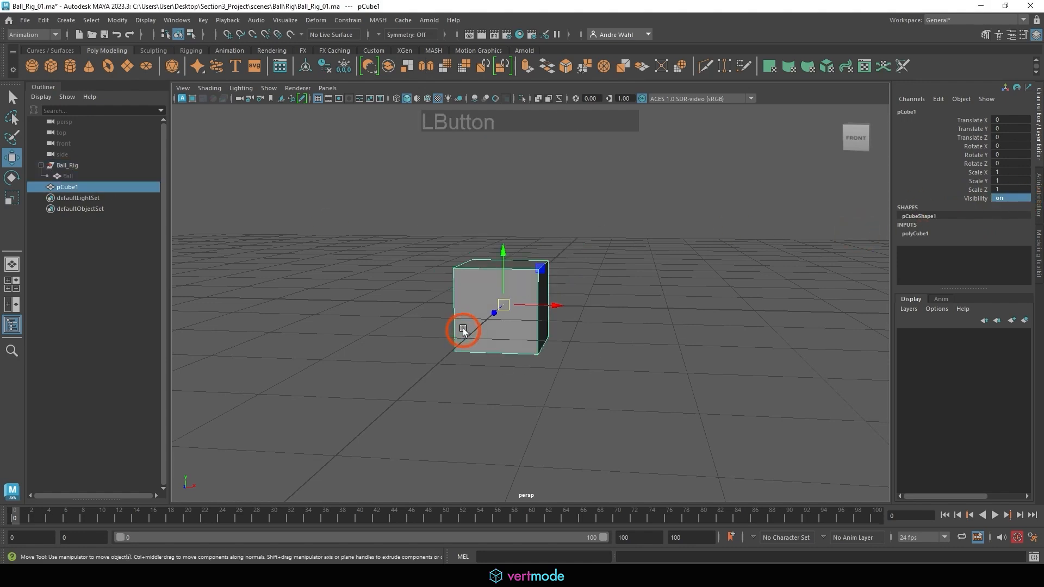
{"action": "left_click_drag", "start_coordinate": [506, 306], "coordinate": [582, 315], "text": "alt"}
{"action": "right_click_drag", "start_coordinate": [582, 315], "coordinate": [685, 332], "text": "alt"}
{"action": "key", "text": "d"}
{"action": "key", "text": "v"}
{"action": "mouse_move", "coordinate": [481, 279]}
{"action": "left_mouse_down"}
{"action": "mouse_move", "coordinate": [531, 387]}
{"action": "mouse_move", "coordinate": [479, 294]}
{"action": "left_mouse_up"}
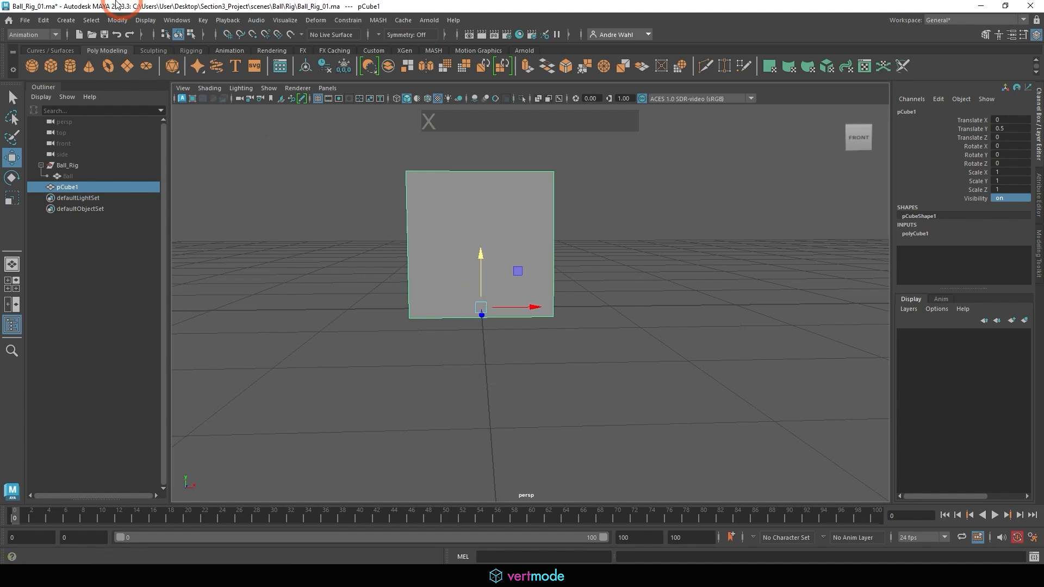
Freeze the cube's transformations and nest the cube under the Ball_Rig group.
{"action": "left_click", "coordinate": [117, 20]}
{"action": "left_click", "coordinate": [144, 69]}
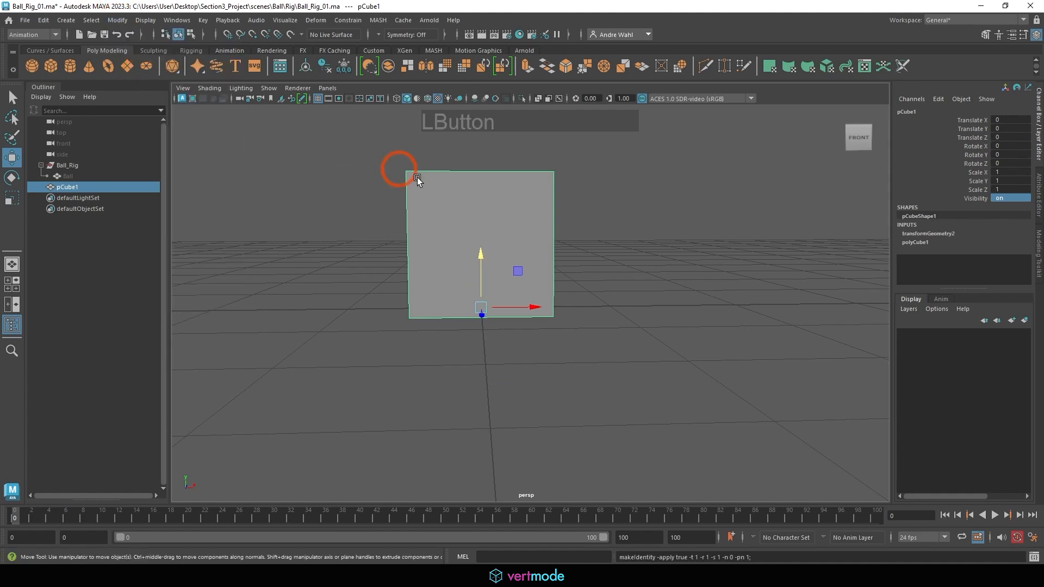
{"action": "left_click_drag", "start_coordinate": [417, 180], "coordinate": [166, 198], "text": "alt"}
{"action": "middle_click_drag", "start_coordinate": [79, 190], "coordinate": [76, 165]}
Try scaling the Ball_Rig group along Y and X, undo the scaling and switch to the Move tool.
{"action": "left_click", "coordinate": [76, 165]}
{"action": "right_click_drag", "start_coordinate": [412, 202], "coordinate": [440, 214], "text": "alt"}
{"action": "key", "text": "r"}
{"action": "right_click_drag", "start_coordinate": [600, 217], "coordinate": [413, 212], "text": "alt"}
{"action": "left_click_drag", "start_coordinate": [519, 244], "coordinate": [501, 212], "text": "alt"}
{"action": "left_click_drag", "start_coordinate": [521, 251], "coordinate": [520, 250]}
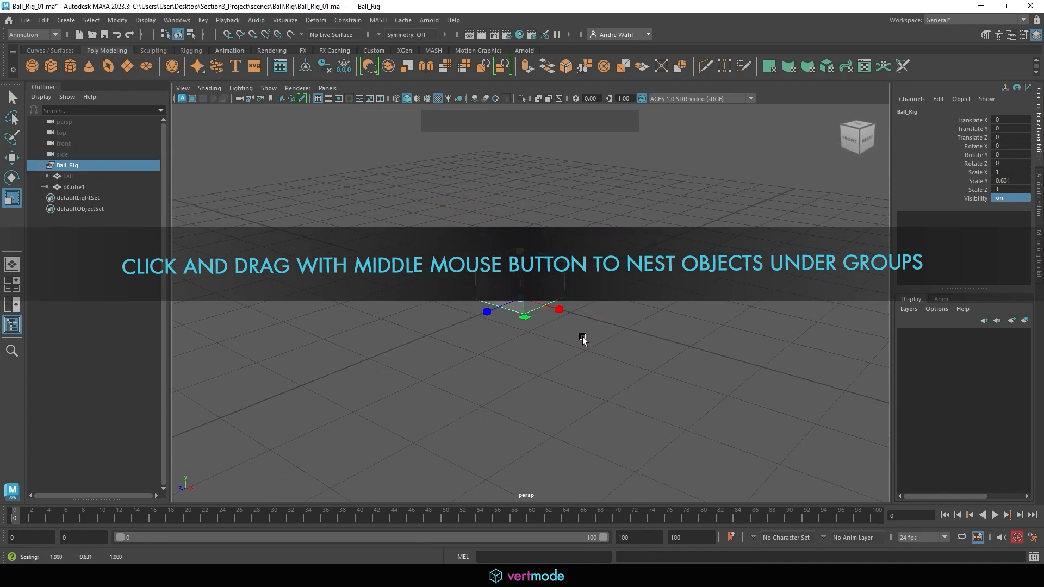
{"action": "left_click_drag", "start_coordinate": [568, 308], "coordinate": [465, 341]}
{"action": "key", "text": "ctrl+z"}
{"action": "key", "text": "w"}
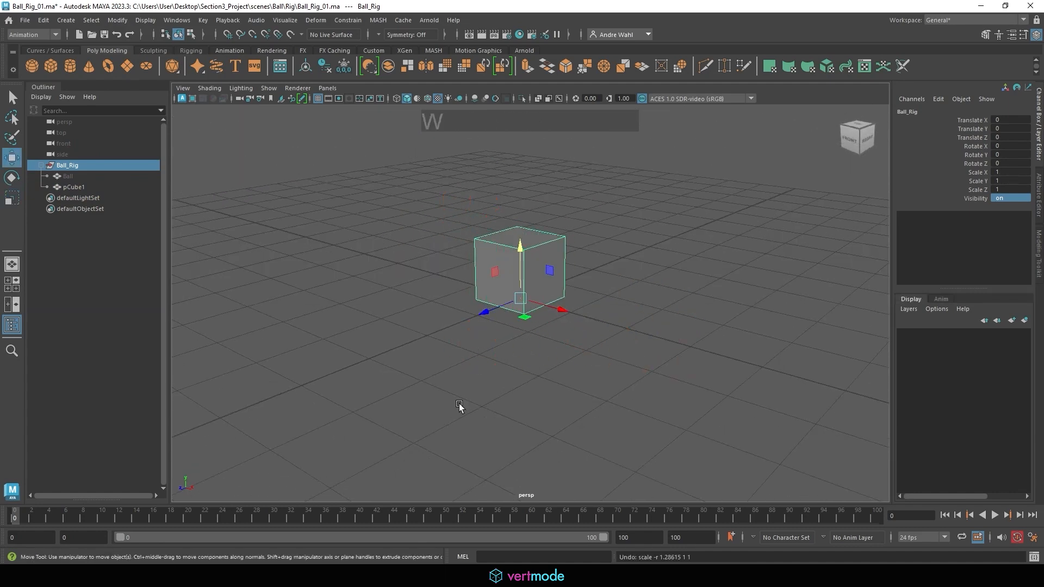
Key all Ball_Rig channels at frame 0 and go to frame 22.
{"action": "left_click_drag", "start_coordinate": [350, 362], "coordinate": [409, 354], "text": "alt"}
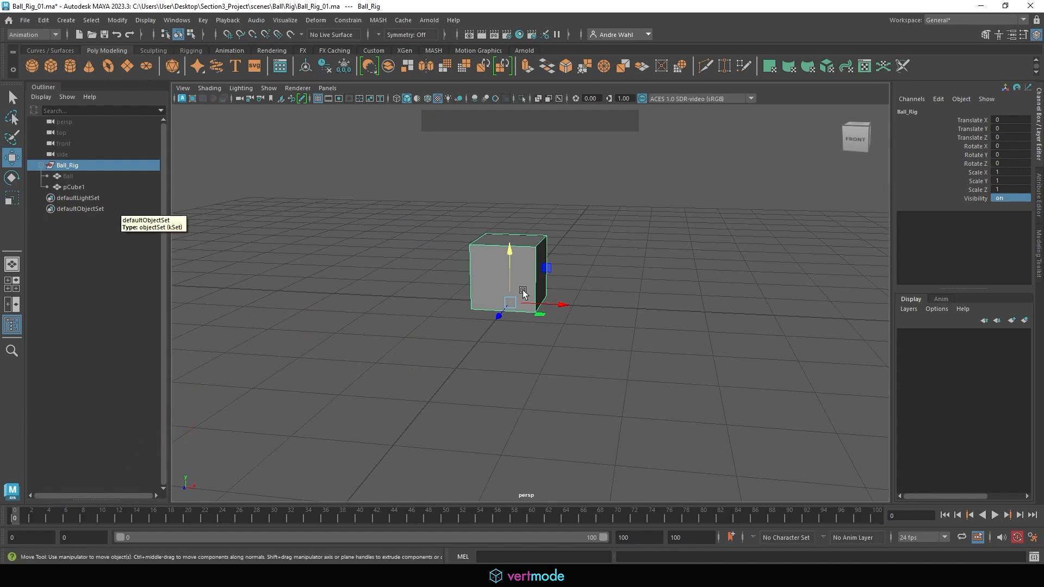
{"action": "left_click_drag", "start_coordinate": [598, 291], "coordinate": [579, 300], "text": "alt"}
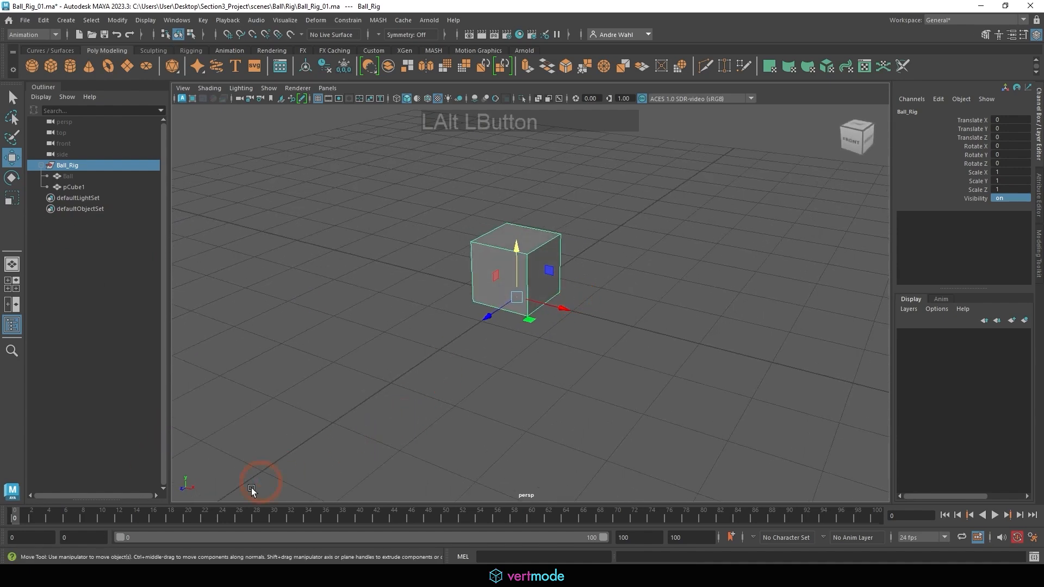
{"action": "key", "text": "s"}
{"action": "left_click_drag", "start_coordinate": [19, 517], "coordinate": [204, 526]}
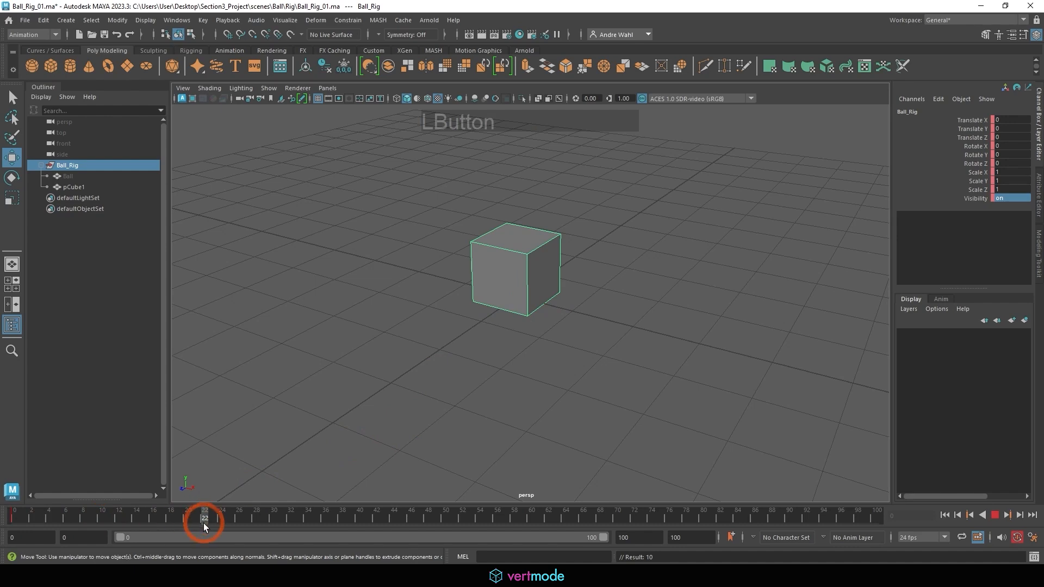
Move and rotate Ball_Rig up off the grid, scale it to about 0.523, 1.793, 1.751, and key the pose at frame 22.
{"action": "key", "text": "w"}
{"action": "left_click_drag", "start_coordinate": [637, 298], "coordinate": [675, 267], "text": "alt"}
{"action": "right_click_drag", "start_coordinate": [647, 274], "coordinate": [564, 284], "text": "alt"}
{"action": "left_click_drag", "start_coordinate": [515, 300], "coordinate": [642, 200]}
{"action": "key", "text": "e"}
{"action": "key", "text": "r"}
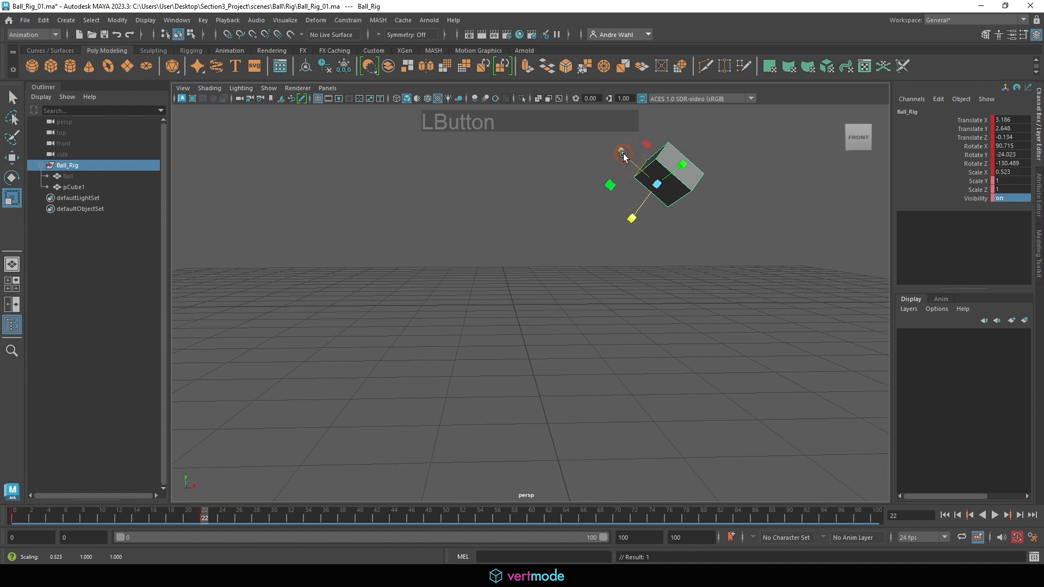
{"action": "left_click_drag", "start_coordinate": [623, 154], "coordinate": [593, 130]}
{"action": "left_click_drag", "start_coordinate": [682, 164], "coordinate": [703, 149]}
{"action": "key", "text": "s"}
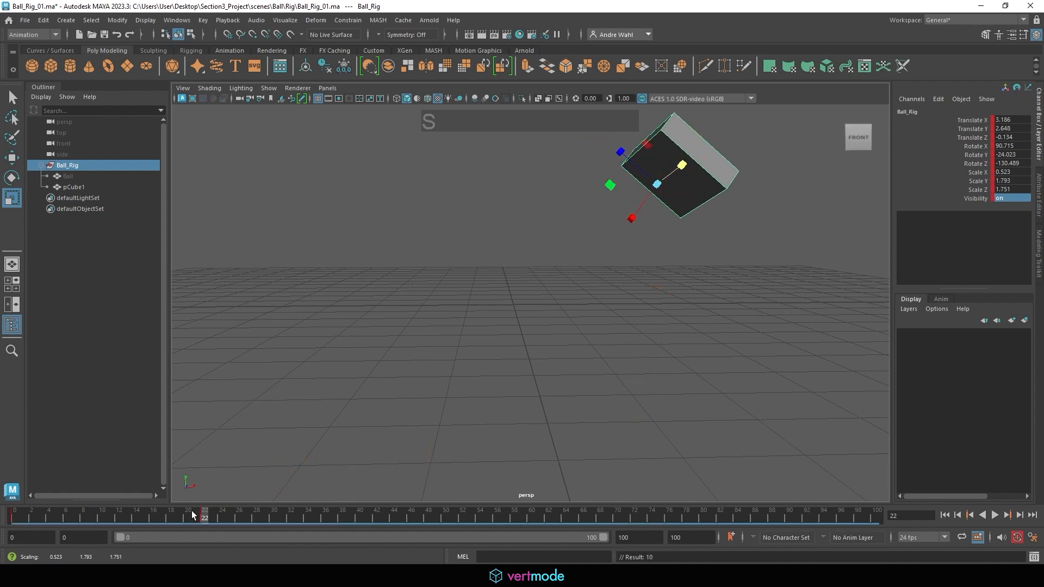
Play back the cube's animation from frame 0 and stop it.
{"action": "left_click_drag", "start_coordinate": [192, 515], "coordinate": [11, 516]}
{"action": "left_click", "coordinate": [993, 517]}
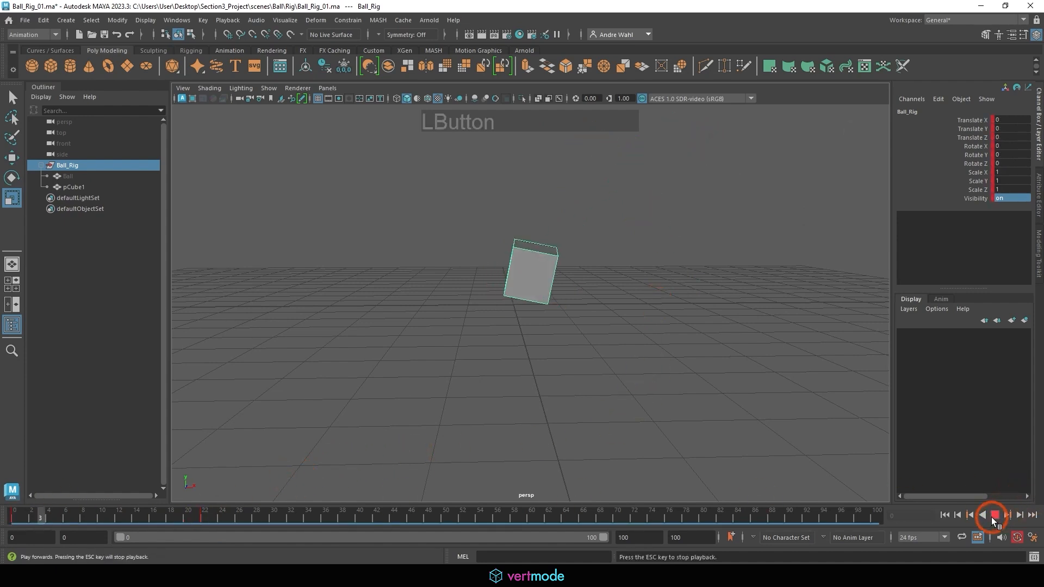
{"action": "left_click", "coordinate": [623, 366]}
Show the Ball mesh again by setting its Visibility to 1.
{"action": "left_click", "coordinate": [95, 166]}
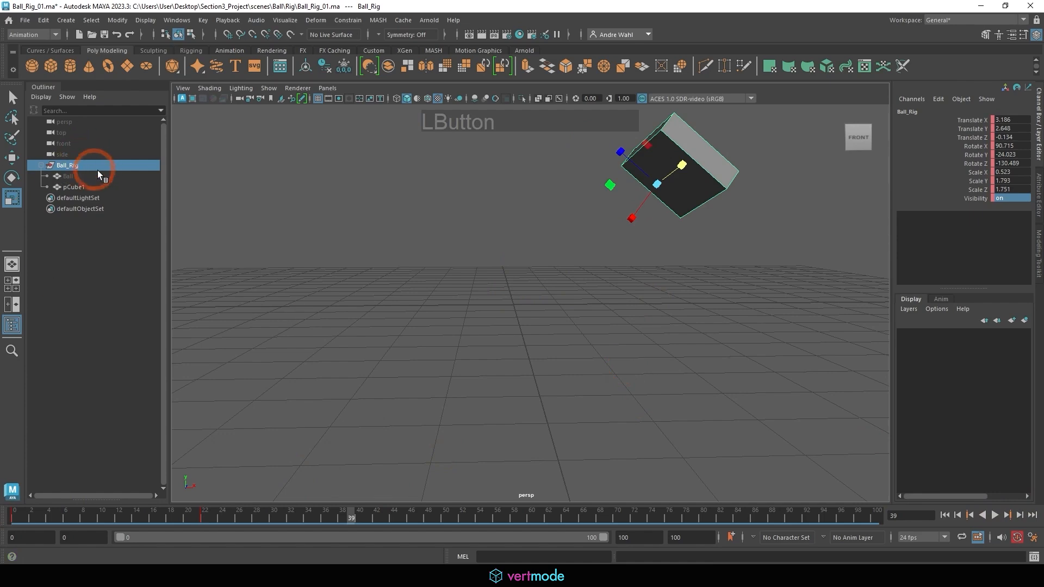
{"action": "left_click", "coordinate": [97, 175]}
{"action": "left_click", "coordinate": [1009, 198]}
{"action": "type", "text": "1"}
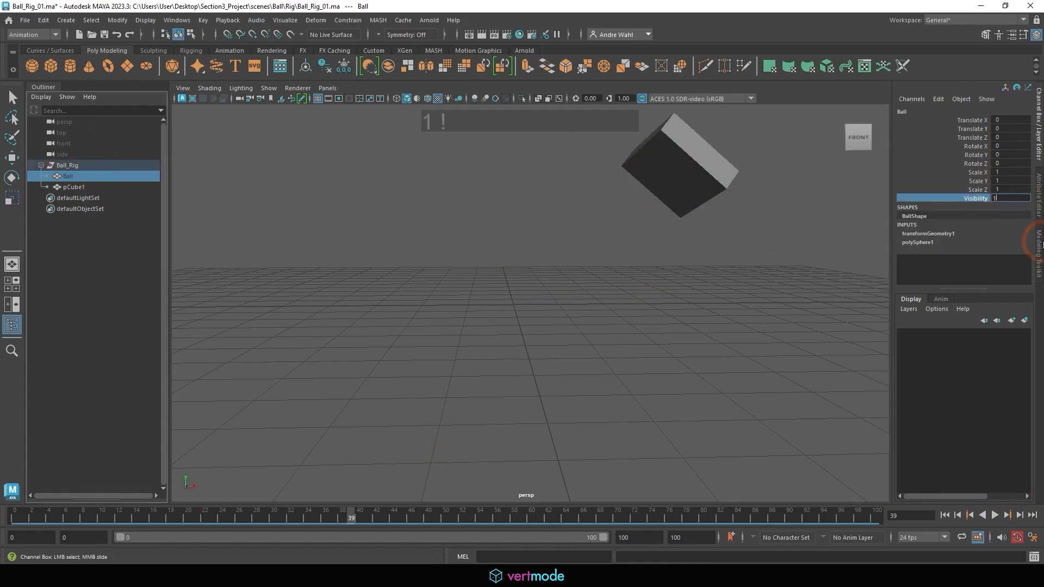
{"action": "key", "text": "Return"}
Play the group animation from the start with the ball shown, stop it and return to frame 0.
{"action": "left_click", "coordinate": [945, 515]}
{"action": "left_click", "coordinate": [993, 516]}
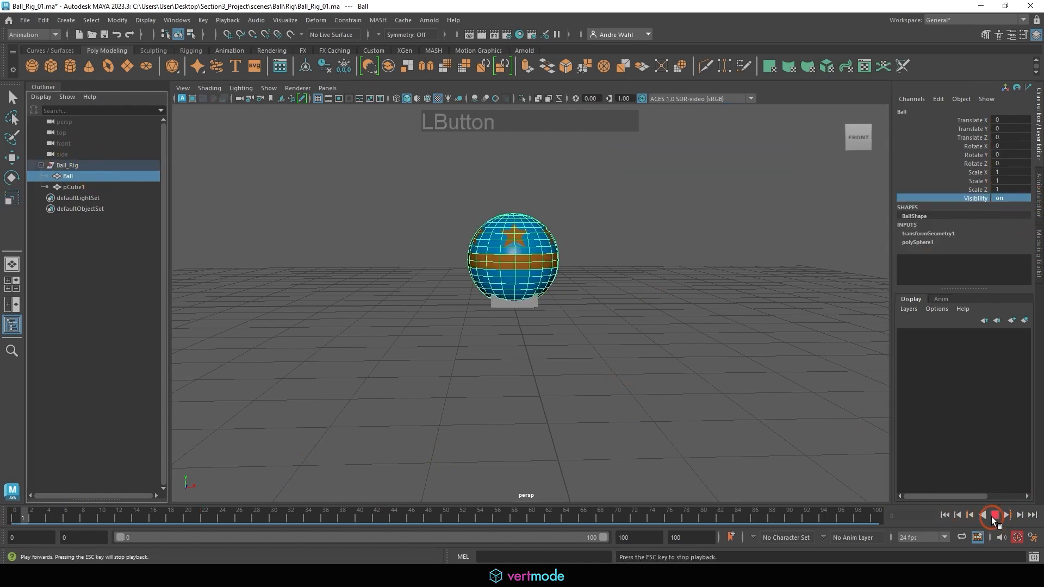
{"action": "left_click", "coordinate": [995, 515]}
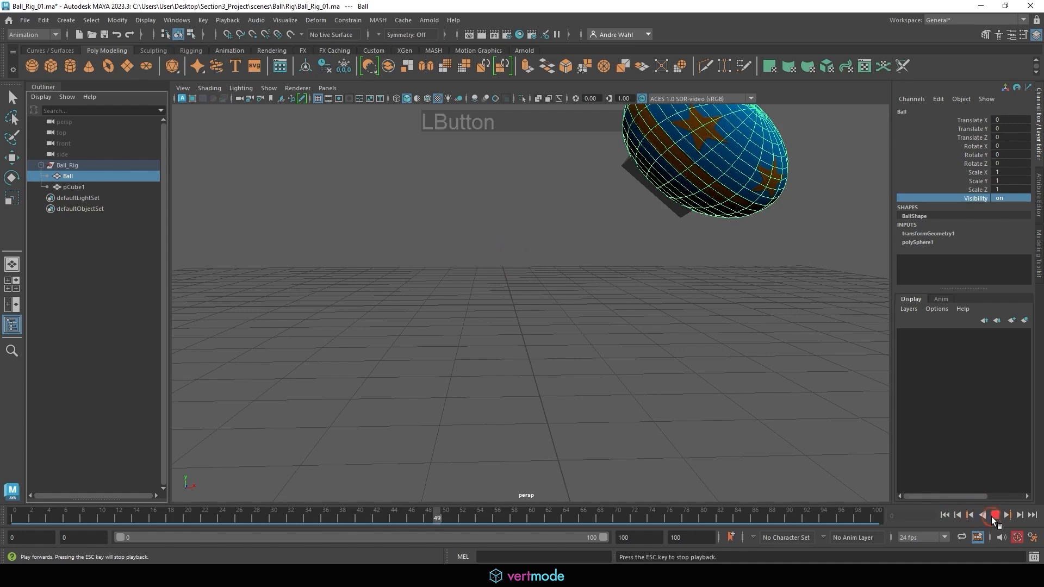
{"action": "left_click_drag", "start_coordinate": [67, 518], "coordinate": [14, 518]}
Delete the pCube1 cube from the Ball_Rig group.
{"action": "left_click", "coordinate": [126, 182]}
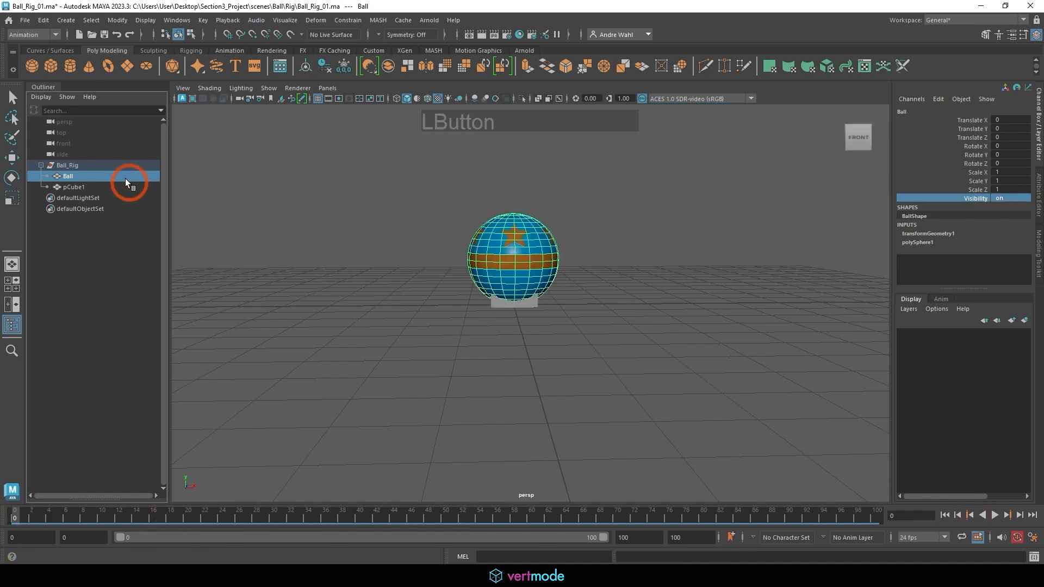
{"action": "left_click", "coordinate": [87, 187]}
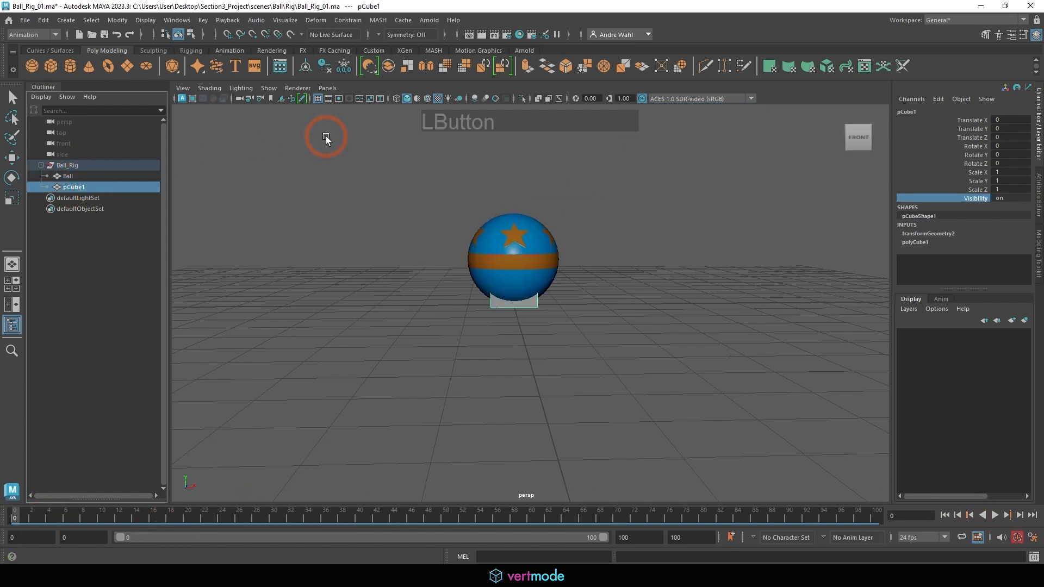
{"action": "key", "text": "Delete"}
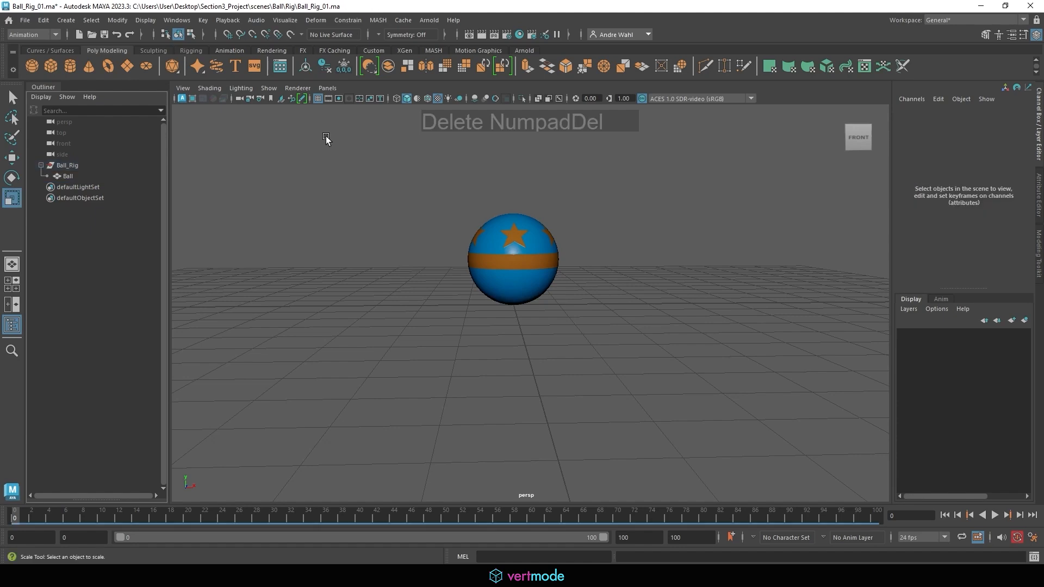
Delete all Ball_Rig keys in the frame range 0 to 30 of the timeline.
{"action": "left_click_drag", "start_coordinate": [497, 251], "coordinate": [432, 263], "text": "alt"}
{"action": "middle_click_drag", "start_coordinate": [431, 263], "coordinate": [509, 277], "text": "alt"}
{"action": "right_click_drag", "start_coordinate": [509, 277], "coordinate": [612, 301], "text": "alt"}
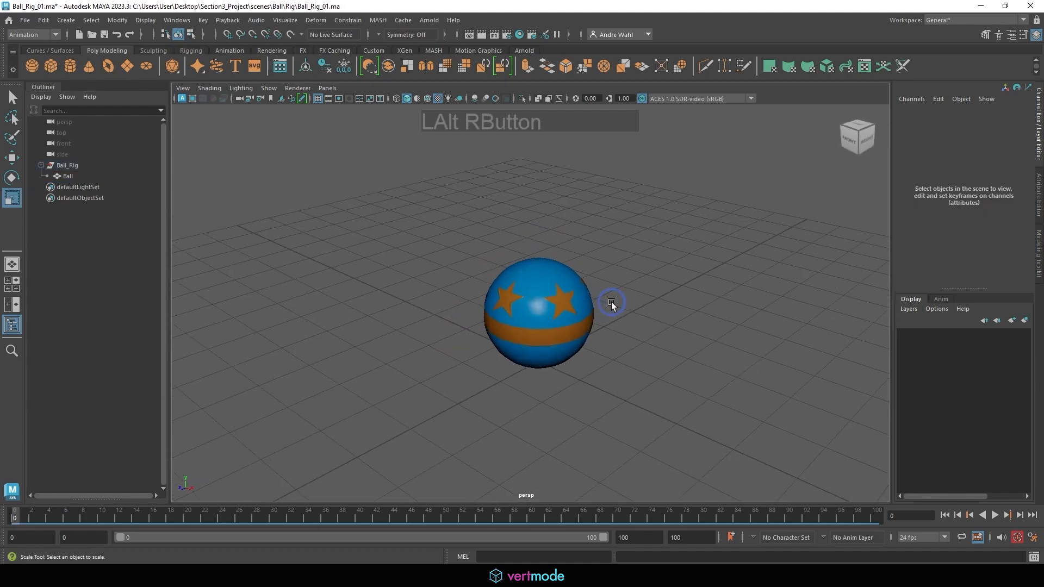
{"action": "left_click", "coordinate": [85, 167]}
{"action": "left_click", "coordinate": [247, 517]}
{"action": "left_click_drag", "start_coordinate": [268, 517], "coordinate": [14, 514], "text": "shift"}
{"action": "right_click", "coordinate": [95, 514]}
{"action": "mouse_move", "coordinate": [163, 346]}
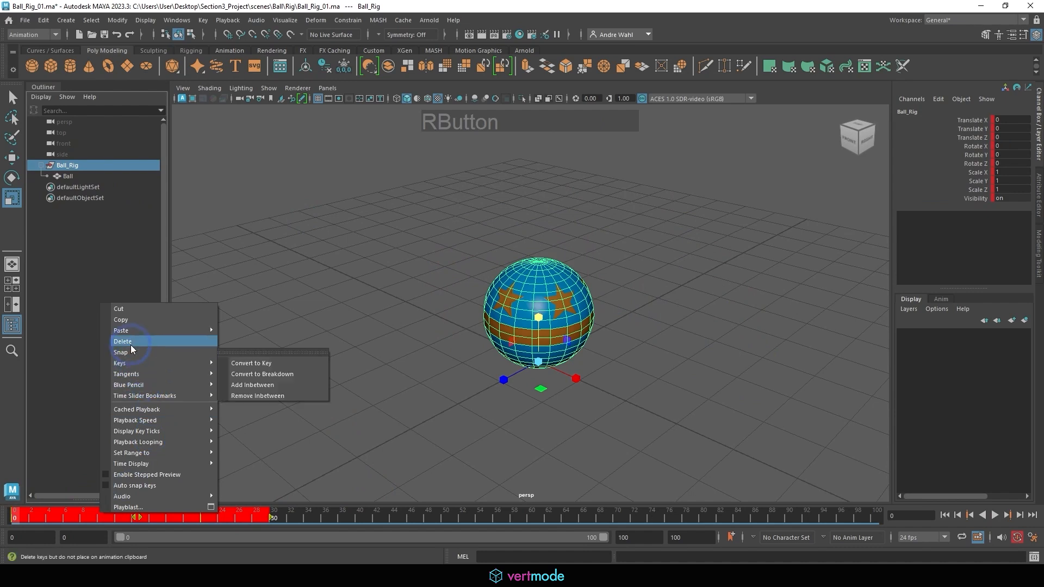
{"action": "left_click", "coordinate": [312, 361]}
Save the Ball_Rig_01.ma scene.
{"action": "left_click", "coordinate": [25, 21]}
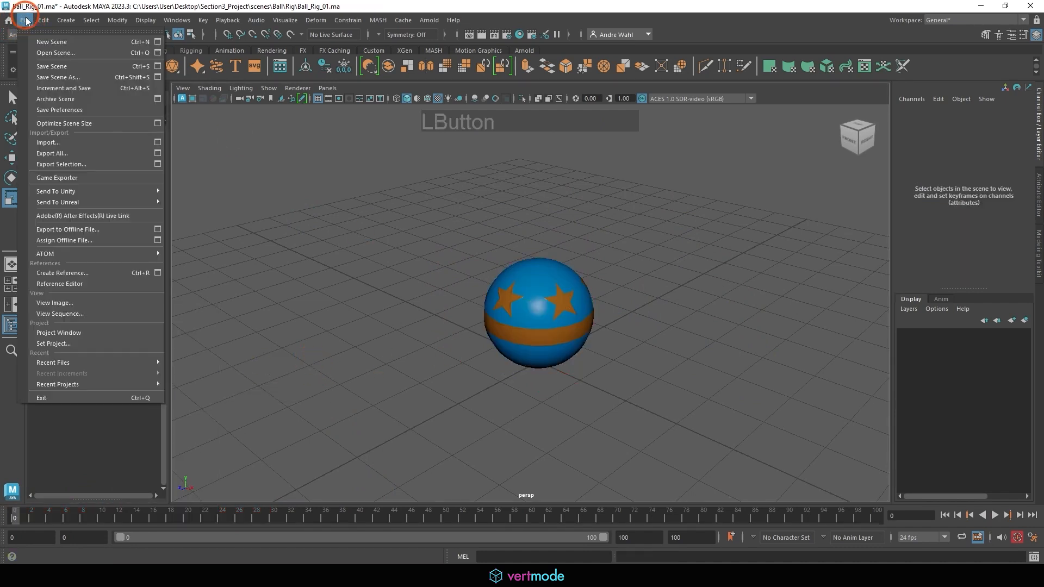
{"action": "left_click", "coordinate": [65, 69]}
{"action": "middle_click_drag", "start_coordinate": [499, 287], "coordinate": [432, 299], "text": "alt"}
{"action": "right_click_drag", "start_coordinate": [431, 299], "coordinate": [380, 292], "text": "alt"}
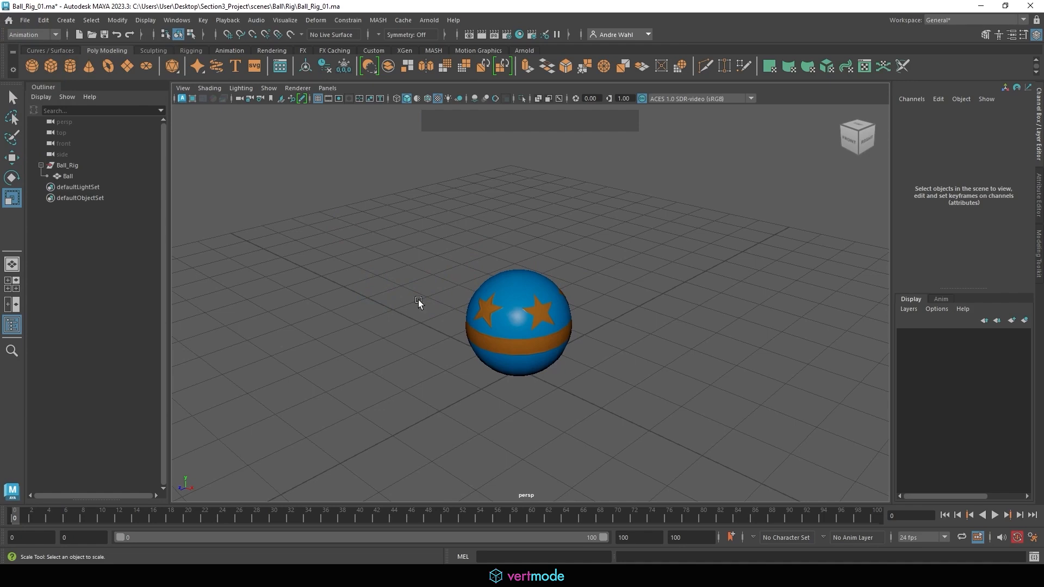
Select the Ball mesh with the Move tool active and examine its pivot placement.
{"action": "middle_click_drag", "start_coordinate": [419, 299], "coordinate": [396, 256], "text": "alt"}
{"action": "left_click", "coordinate": [492, 286]}
{"action": "key", "text": "w"}
{"action": "left_click_drag", "start_coordinate": [584, 290], "coordinate": [644, 280], "text": "alt"}
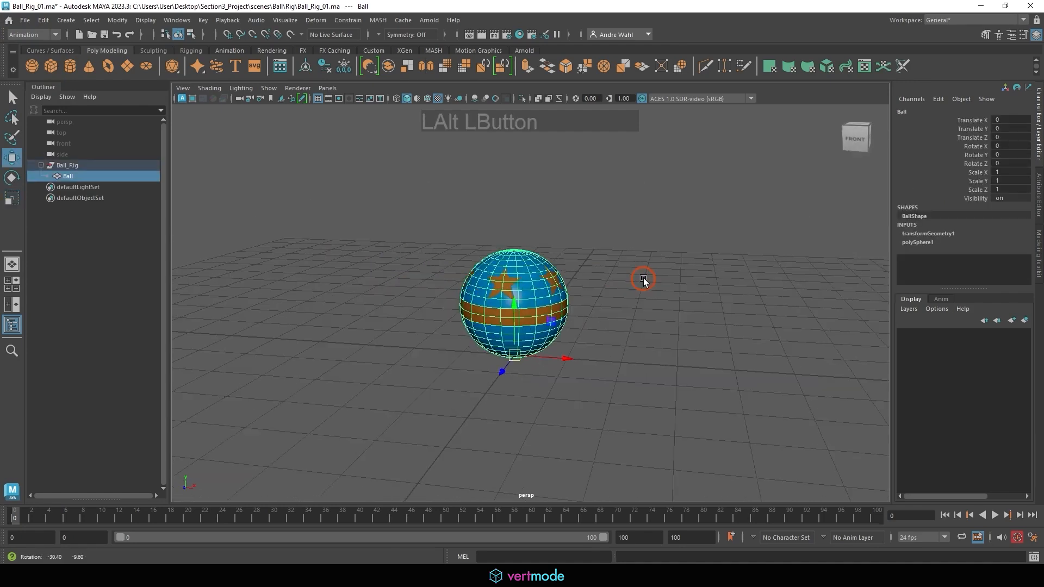